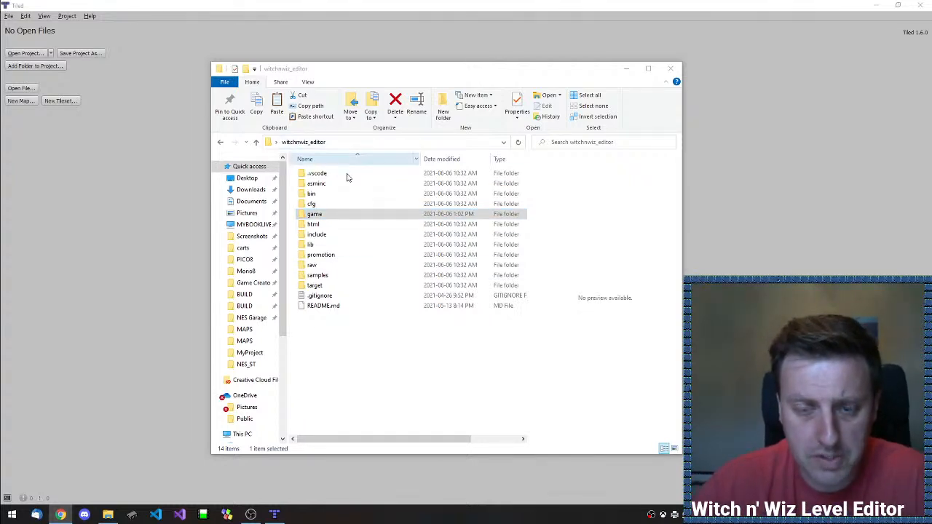
Delete all files in the BUILD folder inside the game folder
{"action": "double_click", "coordinate": [321, 216]}
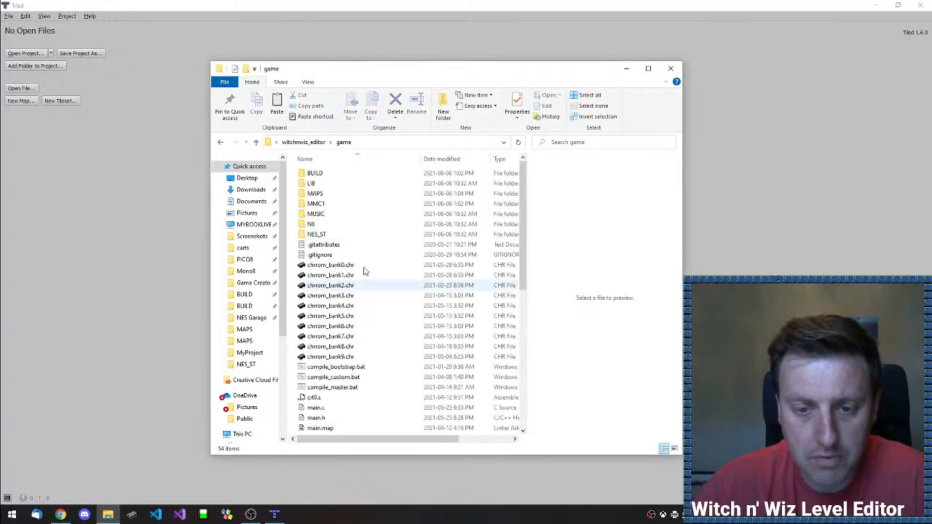
{"action": "left_click", "coordinate": [331, 377]}
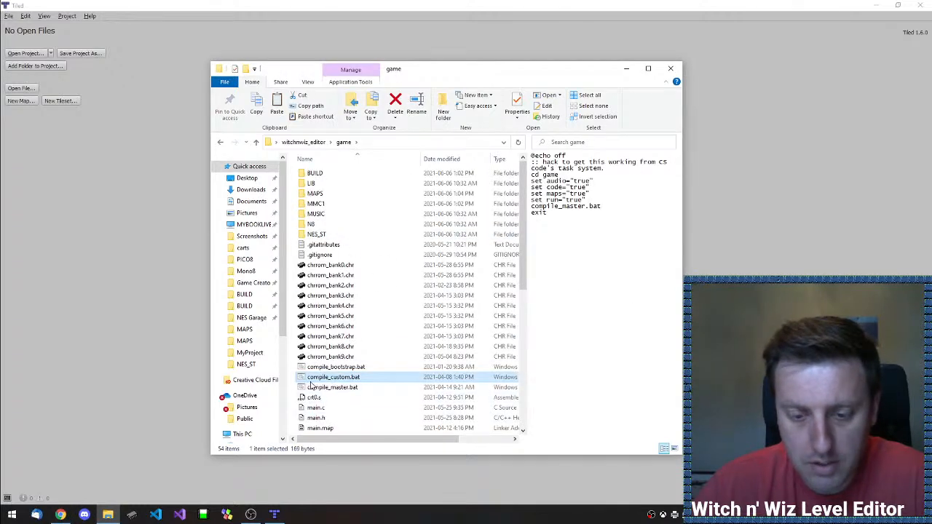
{"action": "double_click", "coordinate": [333, 176]}
{"action": "left_click", "coordinate": [347, 198]}
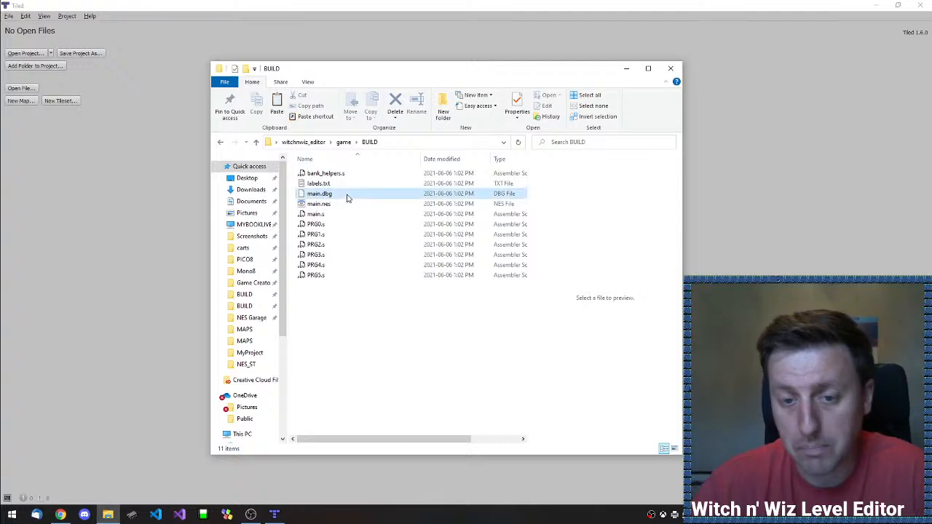
{"action": "key", "text": "ctrl+a"}
{"action": "key", "text": "Delete"}
Run compile_custom.bat from the game folder to rebuild the game, and move the emulator window clear of the desktop's edge
{"action": "left_click", "coordinate": [343, 142]}
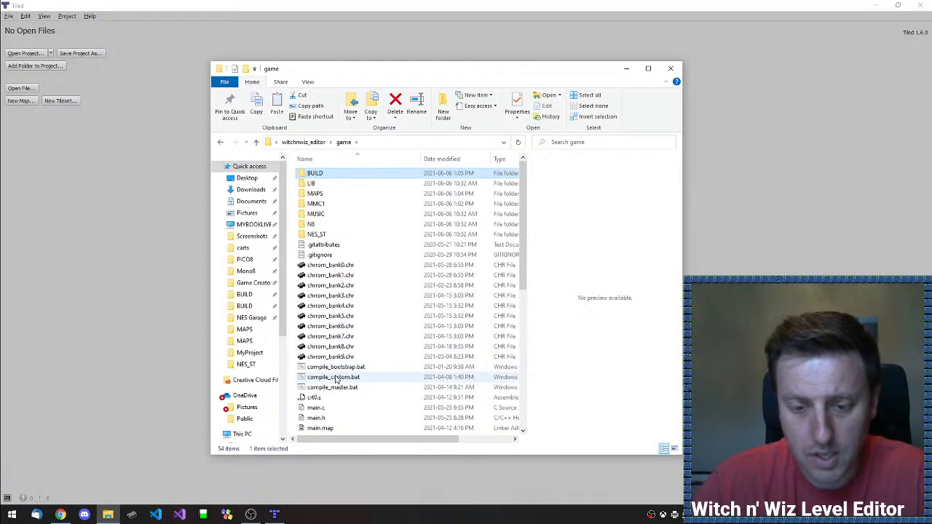
{"action": "double_click", "coordinate": [334, 377]}
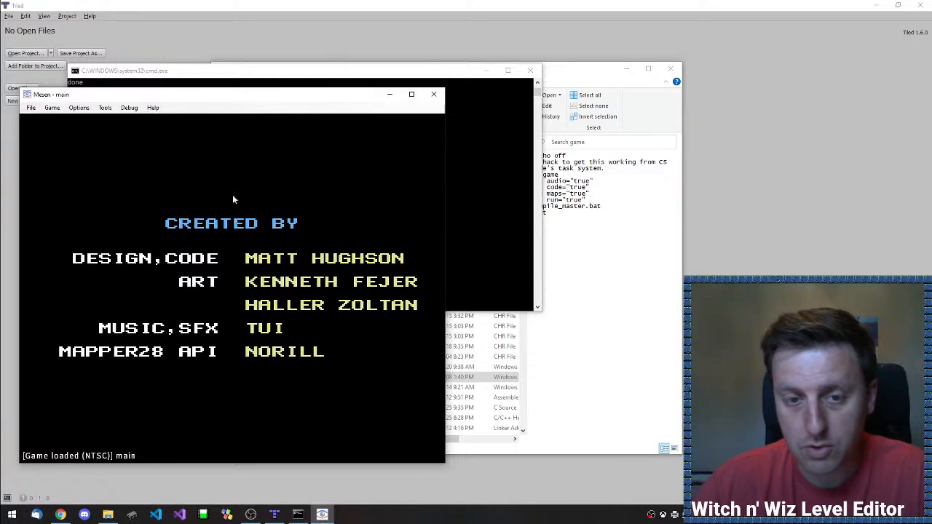
{"action": "left_click_drag", "start_coordinate": [234, 102], "coordinate": [326, 105]}
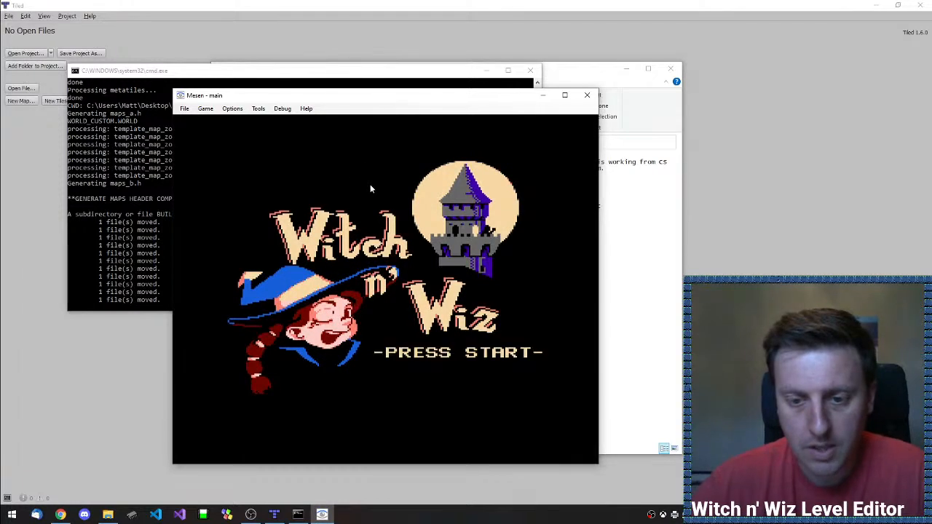
Start the game from the title screen on floor 1-1 and play through the first room
{"action": "key", "text": "Return"}
{"action": "key", "text": "Return"}
{"action": "key", "text": "Return"}
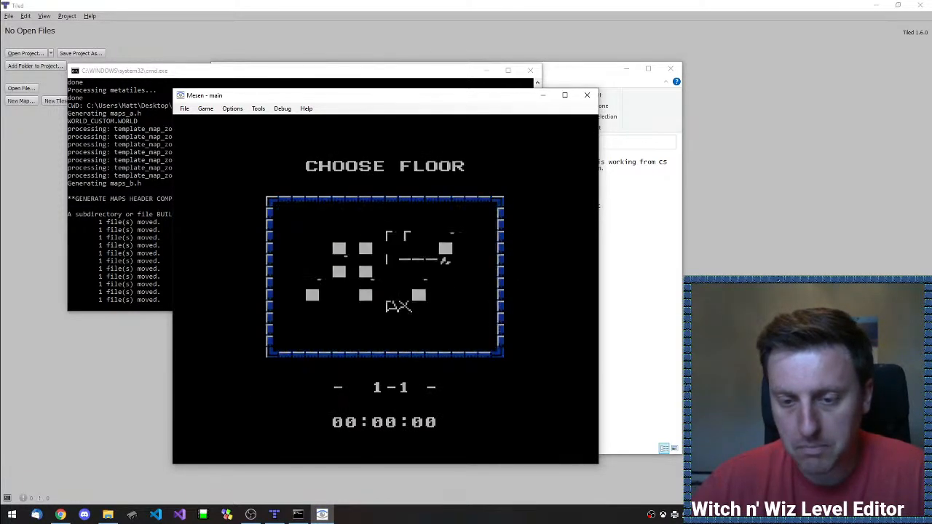
{"action": "key", "text": "Left"}
{"action": "key", "text": "Left"}
{"action": "key", "text": "Left"}
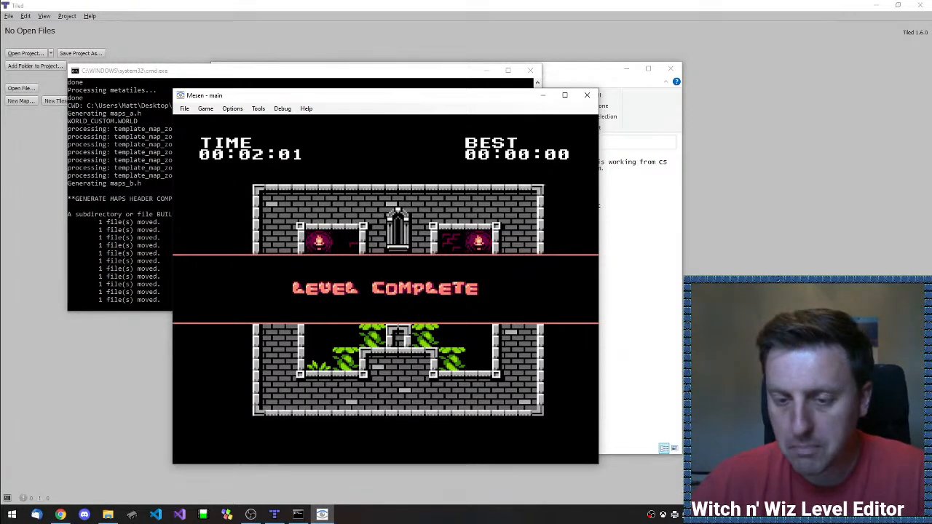
In the vine room, climb over the tall vine and clear the lower white creature
{"action": "key", "text": "Left"}
{"action": "key", "text": "Left"}
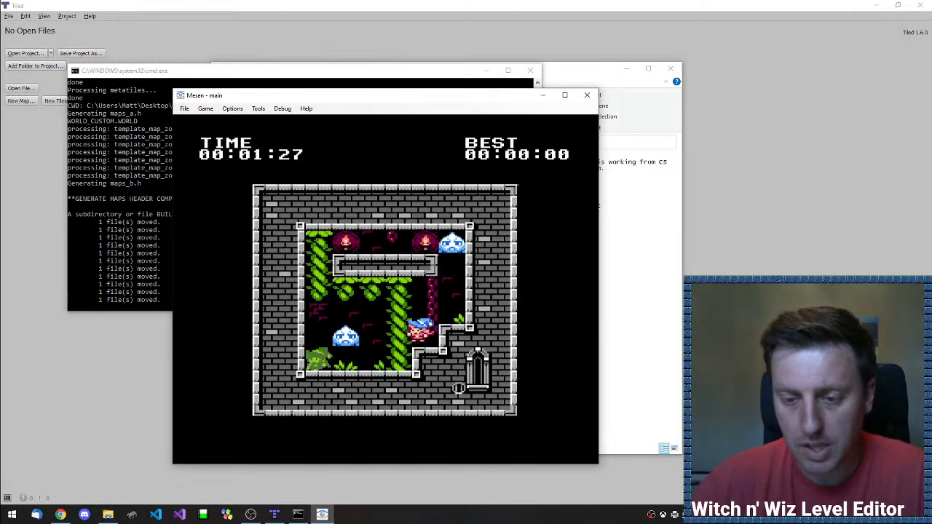
{"action": "key", "text": "Up"}
{"action": "key", "text": "Up"}
{"action": "key", "text": "Left"}
{"action": "key", "text": "Left"}
{"action": "key", "text": "Left"}
{"action": "key", "text": "Down"}
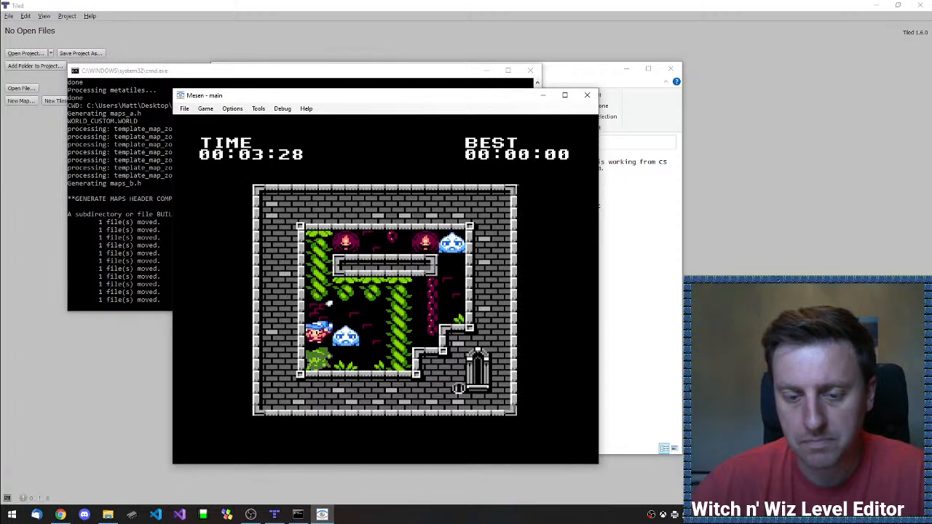
{"action": "key", "text": "Right"}
{"action": "key", "text": "Right"}
Climb to the vine room's upper corridor and clear the remaining white creature
{"action": "key", "text": "Up"}
{"action": "key", "text": "Up"}
{"action": "key", "text": "Left"}
{"action": "key", "text": "Left"}
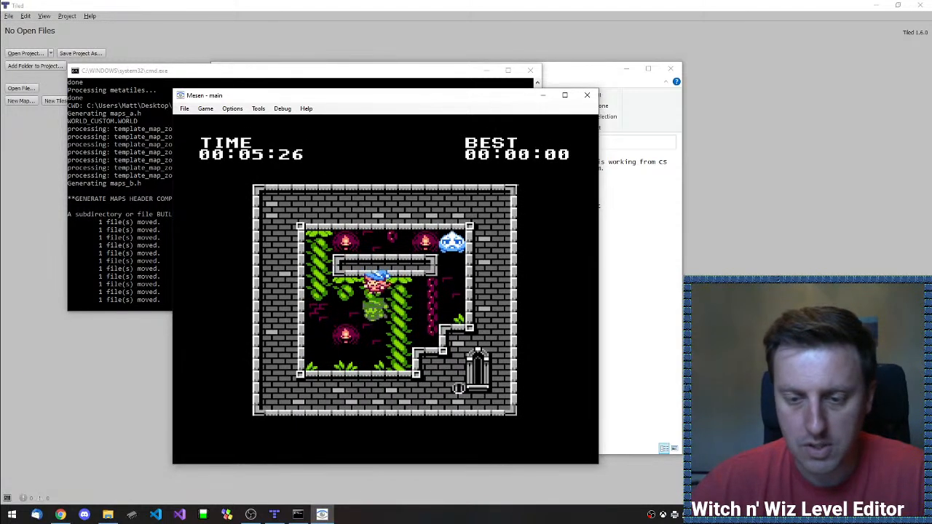
{"action": "key", "text": "Up"}
{"action": "key", "text": "Up"}
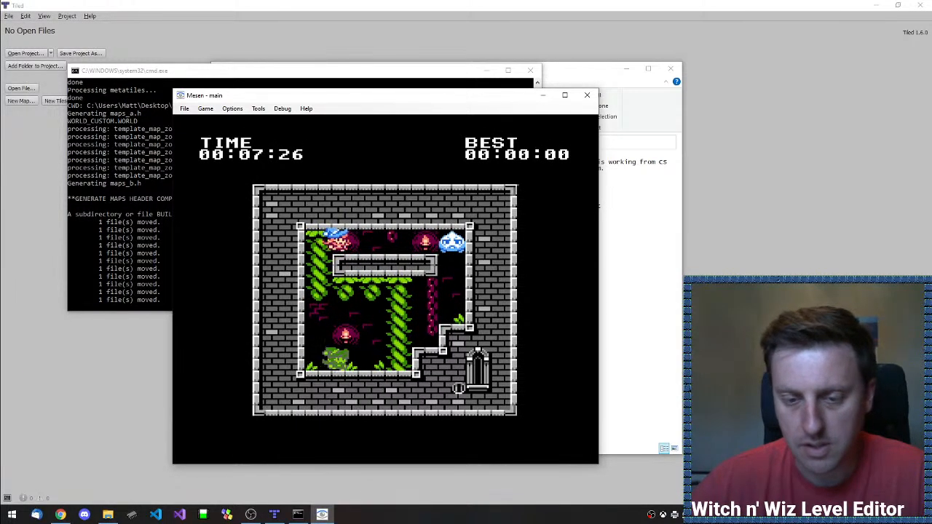
{"action": "key", "text": "Right"}
{"action": "key", "text": "Right"}
{"action": "key", "text": "Right"}
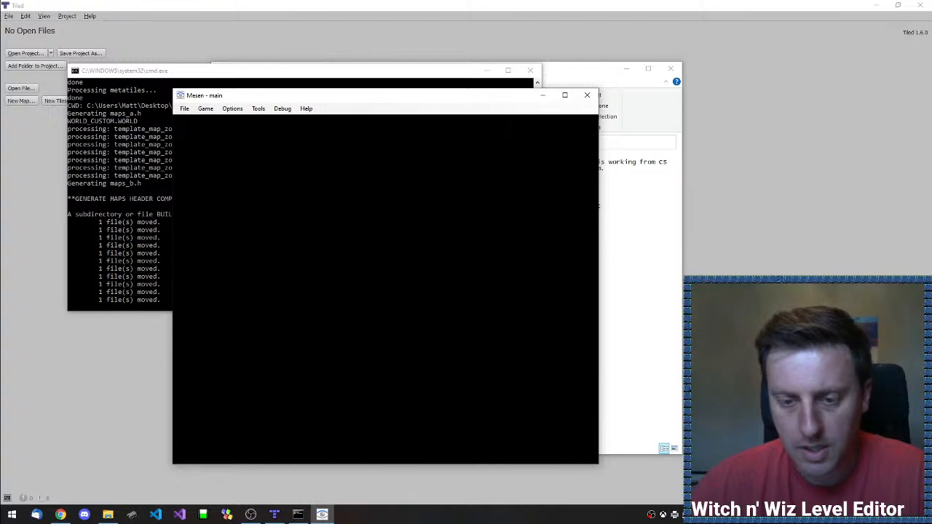
Walk through the green corridor to its door and play through the short rooms that follow
{"action": "key", "text": "Right"}
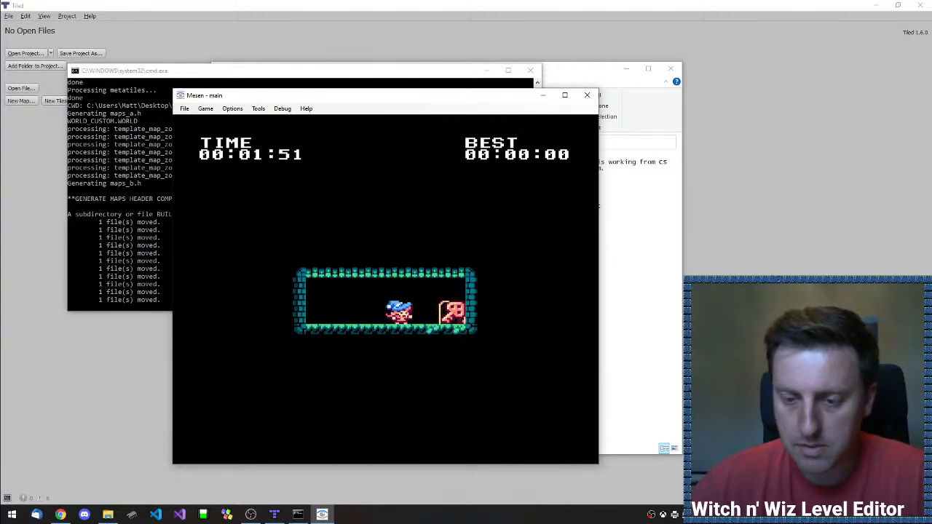
{"action": "key", "text": "Right"}
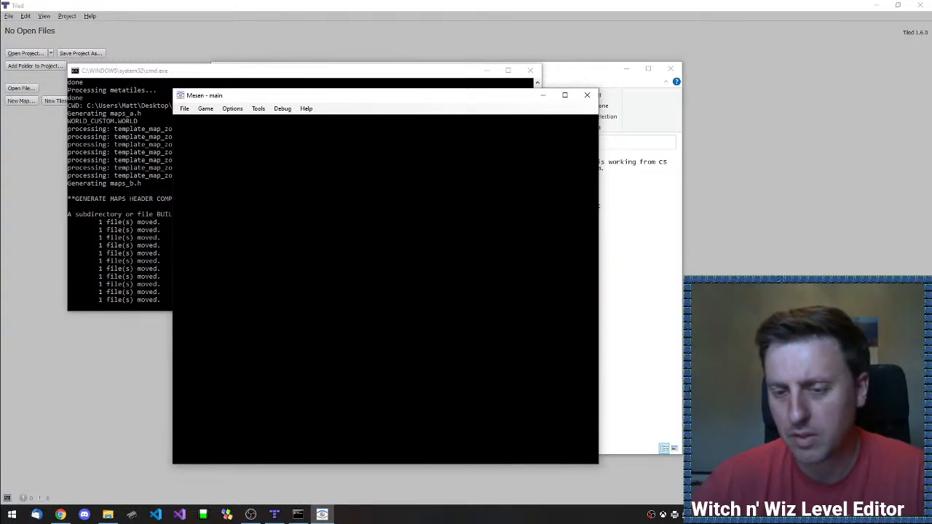
{"action": "key", "text": "Left"}
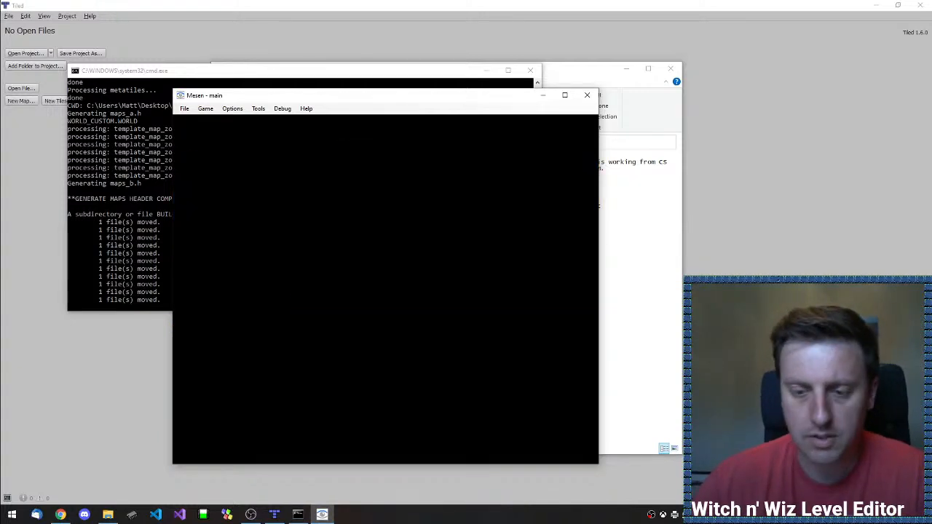
{"action": "key", "text": "Right"}
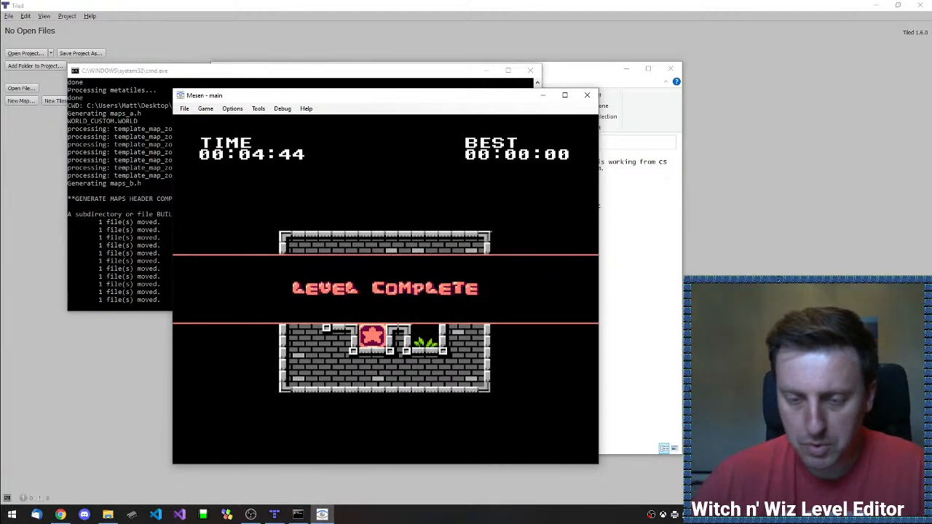
Solve the brick pipe room by pushing the blocks into the floor gaps, flipping gravity and clearing the blue creature
{"action": "key", "text": "Right"}
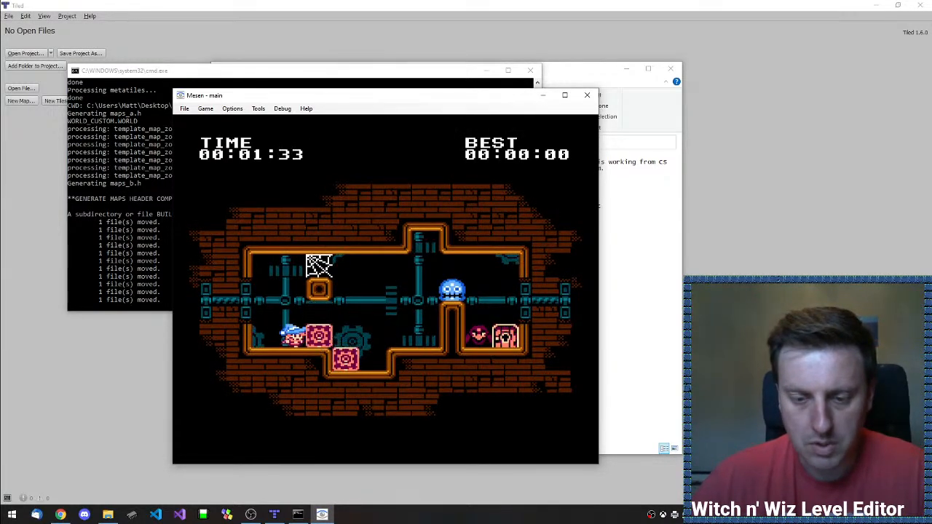
{"action": "key", "text": "Right"}
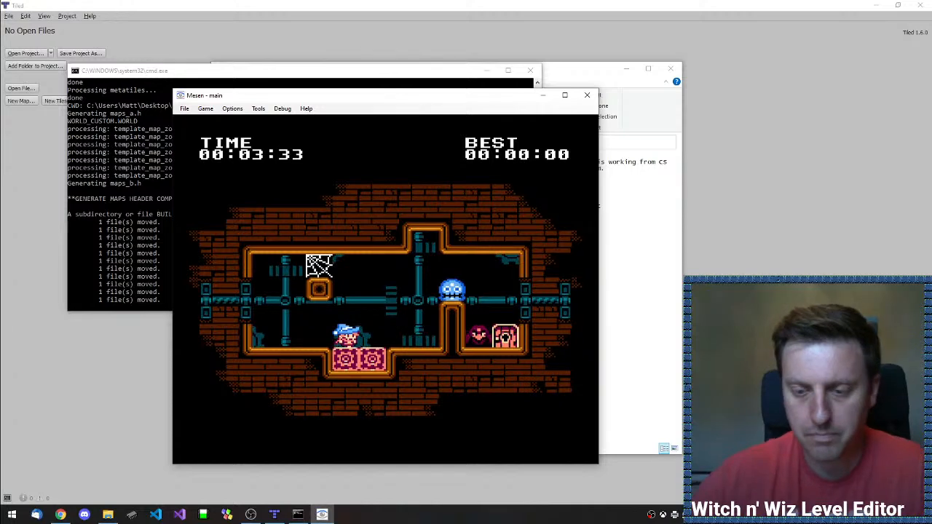
{"action": "key", "text": "a"}
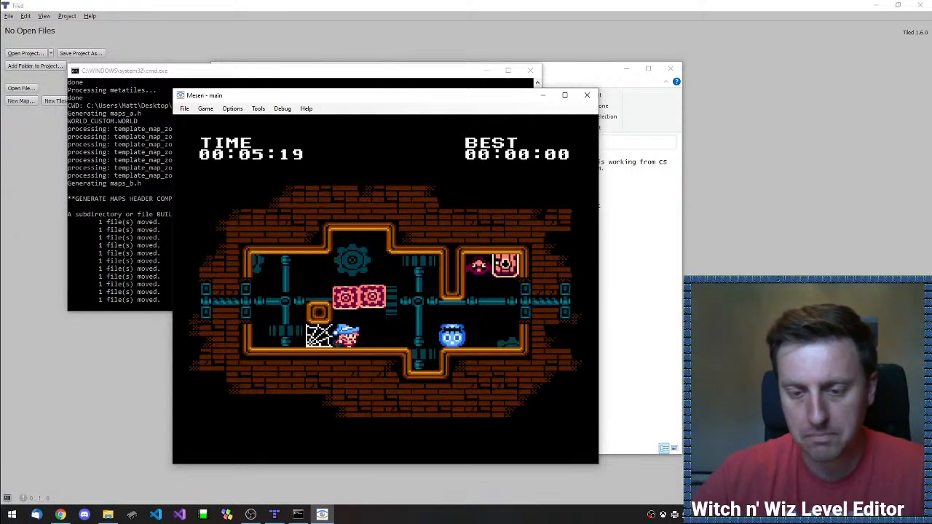
{"action": "key", "text": "Right"}
{"action": "key", "text": "Right"}
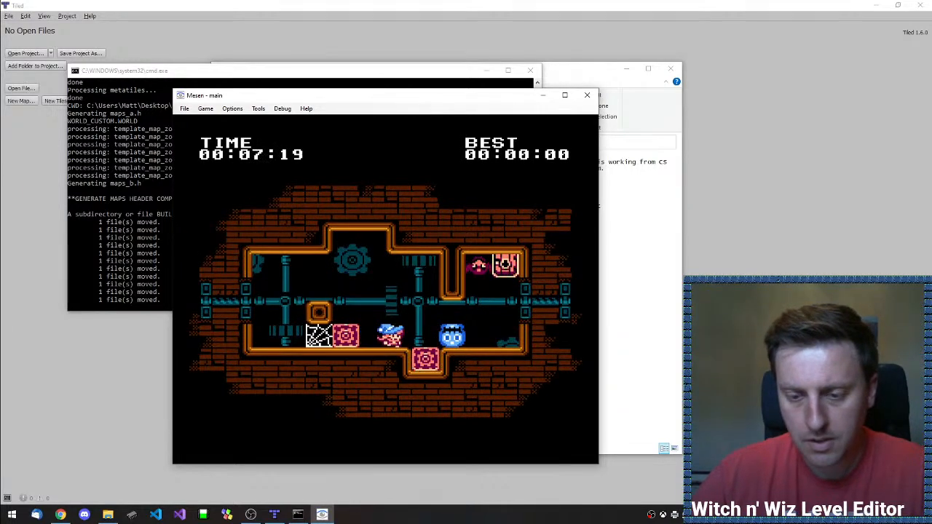
{"action": "key", "text": "Left"}
{"action": "key", "text": "Right"}
{"action": "key", "text": "a"}
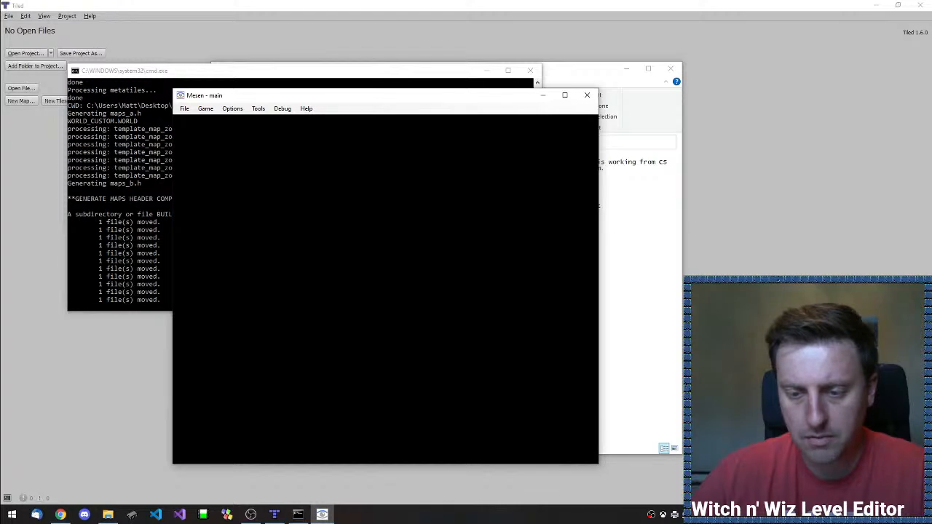
Reach the door in the blue corridor room using gravity flips, and close the emulator after the ending
{"action": "key", "text": "Right"}
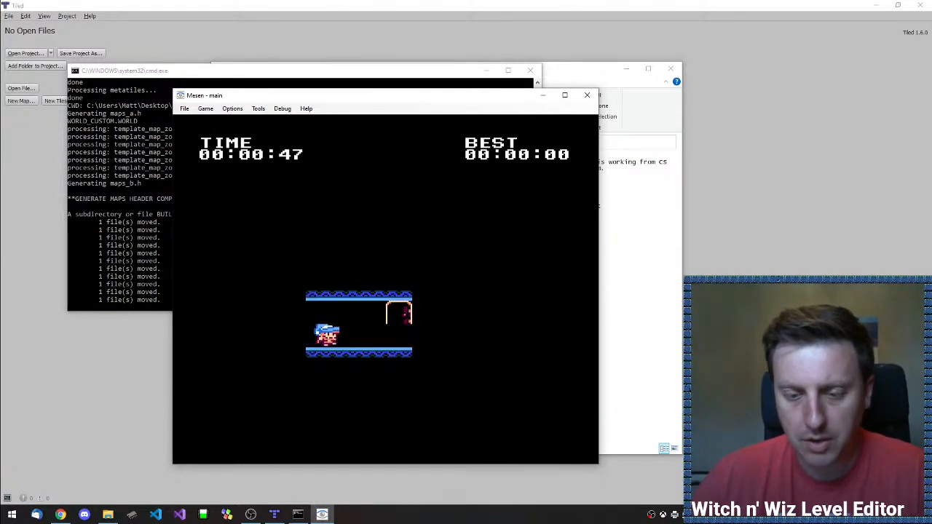
{"action": "key", "text": "Left"}
{"action": "key", "text": "Right"}
{"action": "key", "text": "a"}
{"action": "key", "text": "Left"}
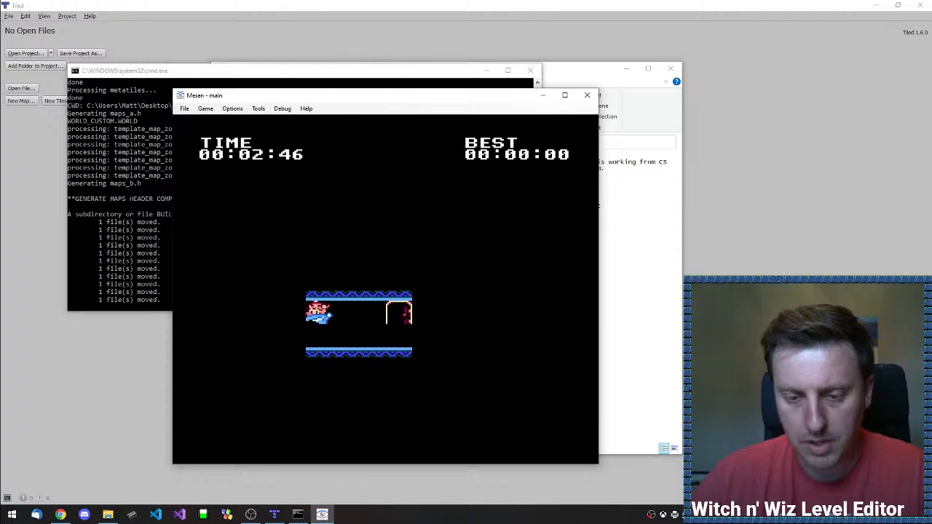
{"action": "key", "text": "a"}
{"action": "key", "text": "a"}
{"action": "key", "text": "a"}
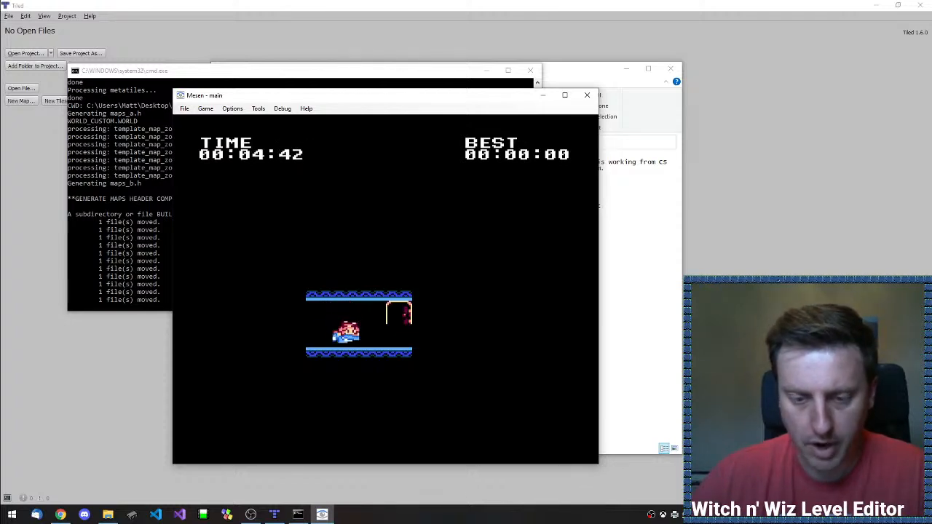
{"action": "key", "text": "Right"}
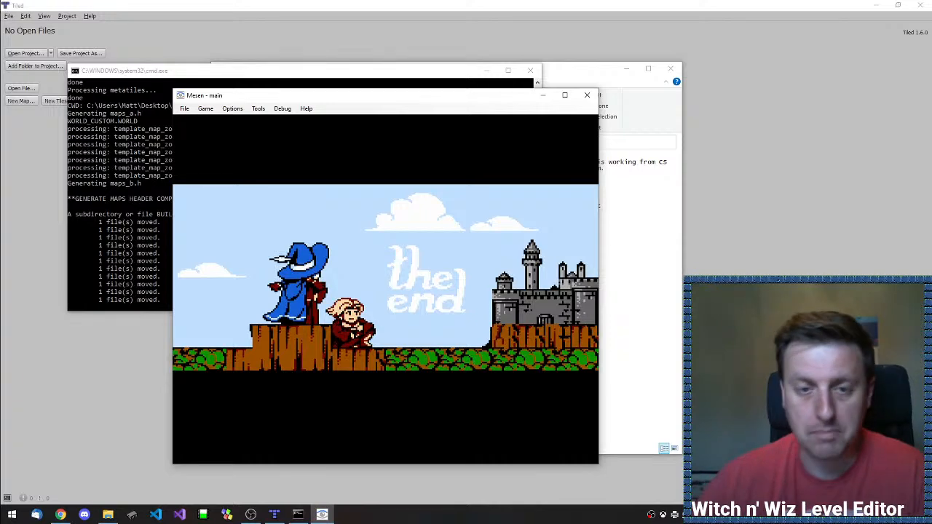
{"action": "key", "text": "Return"}
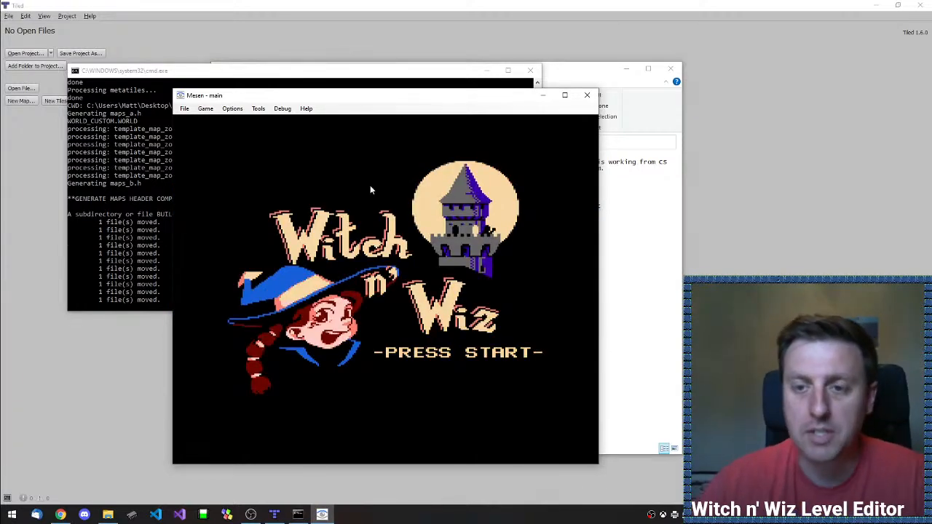
{"action": "left_click", "coordinate": [588, 96]}
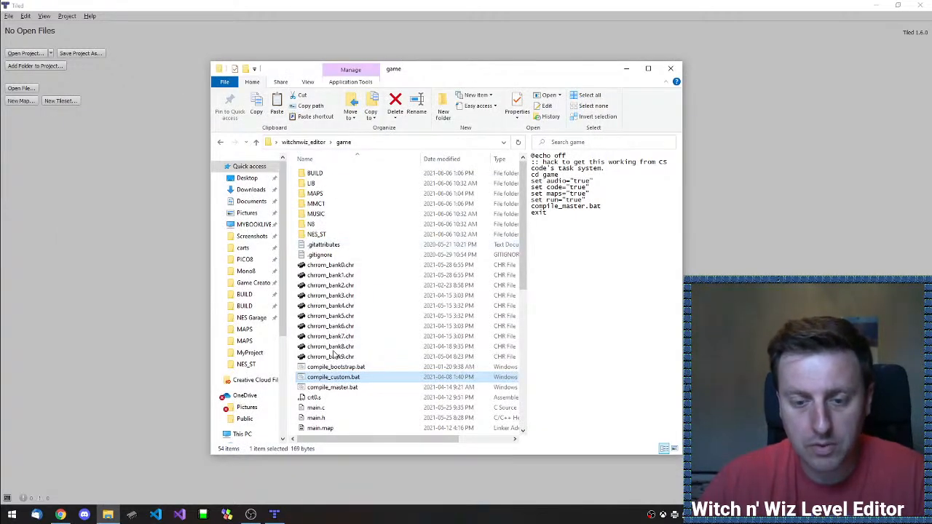
Launch main.nes from the BUILD folder, close the emulator and return to the game folder
{"action": "double_click", "coordinate": [320, 174]}
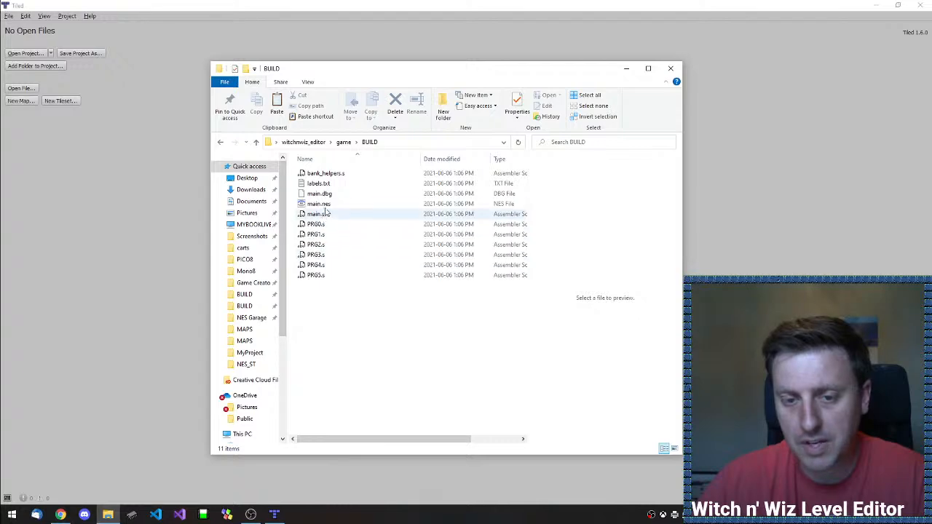
{"action": "left_click", "coordinate": [322, 205]}
{"action": "double_click", "coordinate": [323, 205]}
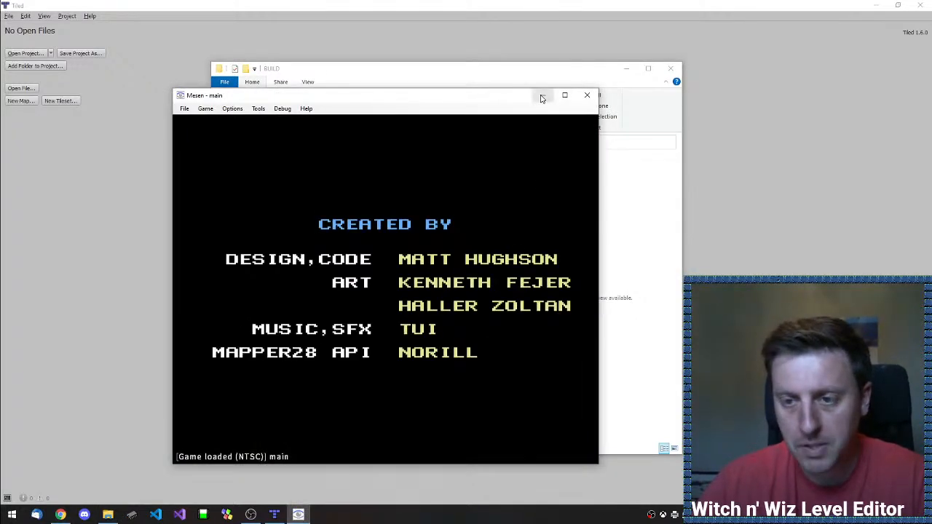
{"action": "left_click", "coordinate": [587, 96]}
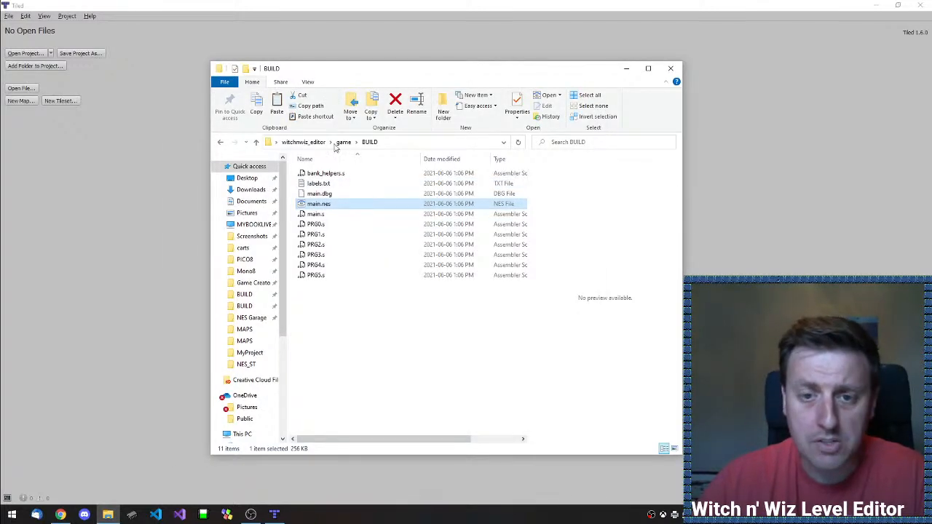
{"action": "left_click", "coordinate": [343, 142]}
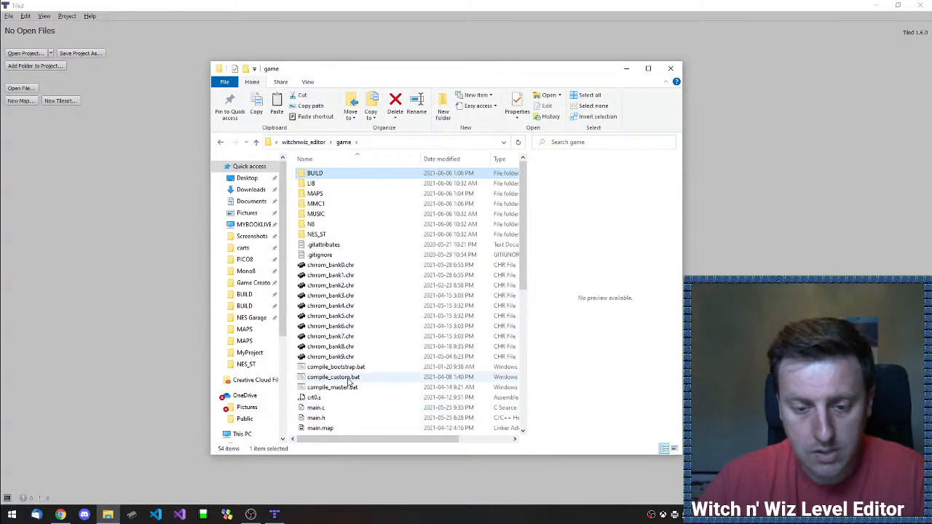
Switch to Tiled and open world_custom.world from the game's MAPS folder
{"action": "scroll", "coordinate": [348, 382], "scroll_direction": "down", "scroll_amount": 5}
{"action": "left_click", "coordinate": [373, 4]}
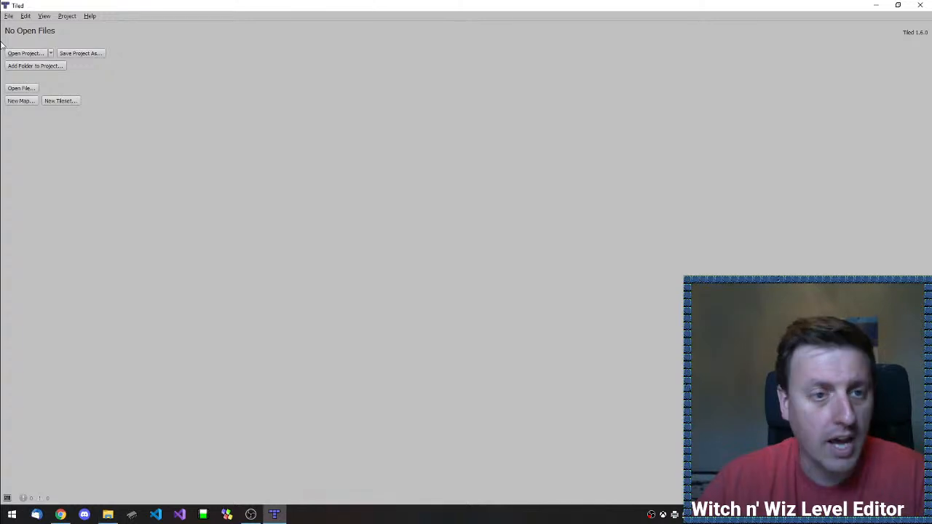
{"action": "left_click", "coordinate": [22, 88]}
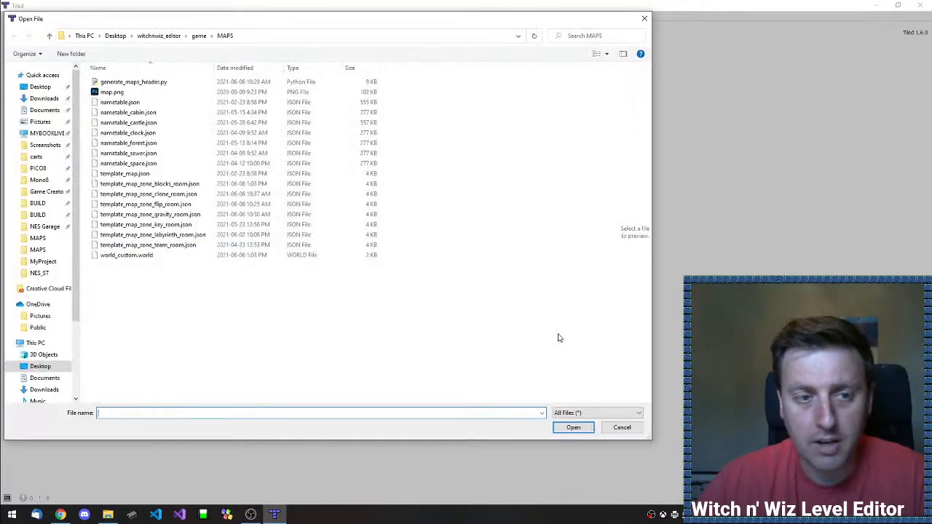
{"action": "left_click", "coordinate": [170, 38]}
{"action": "double_click", "coordinate": [110, 125]}
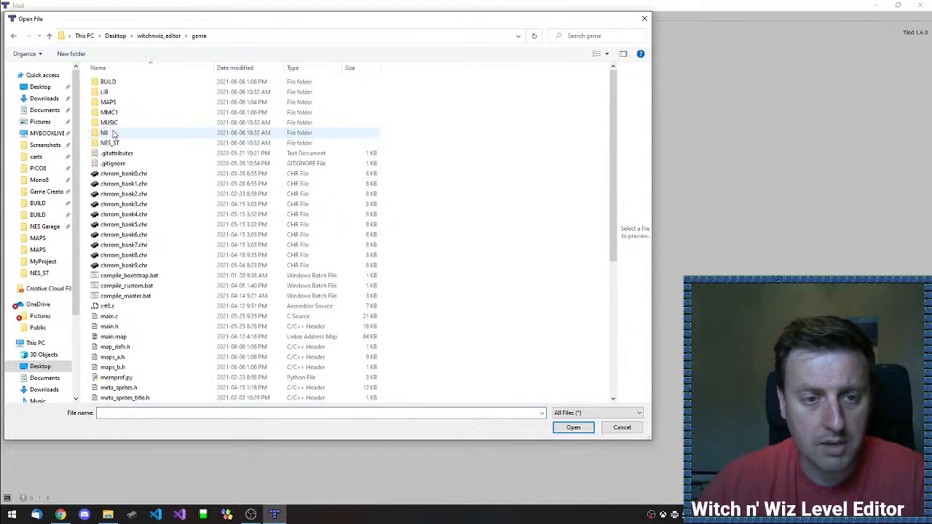
{"action": "double_click", "coordinate": [110, 102]}
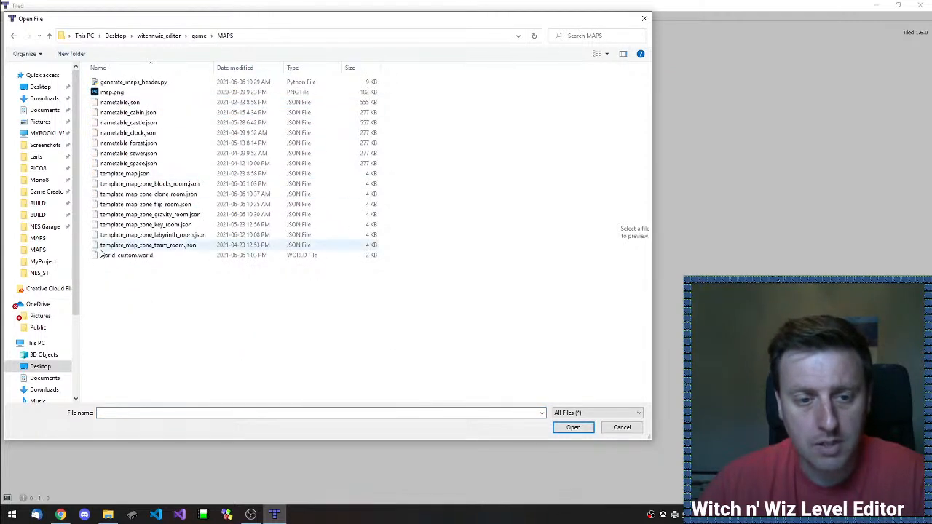
{"action": "left_click", "coordinate": [130, 259]}
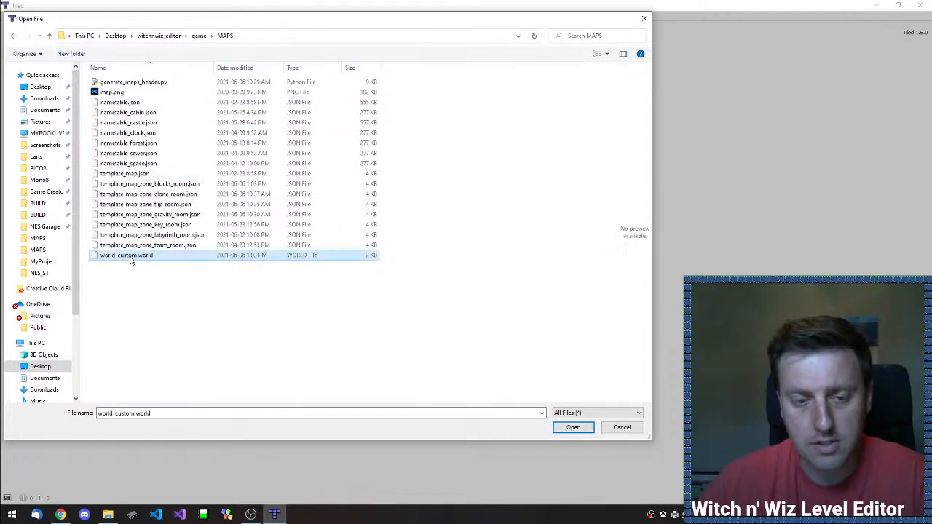
{"action": "left_click", "coordinate": [573, 427]}
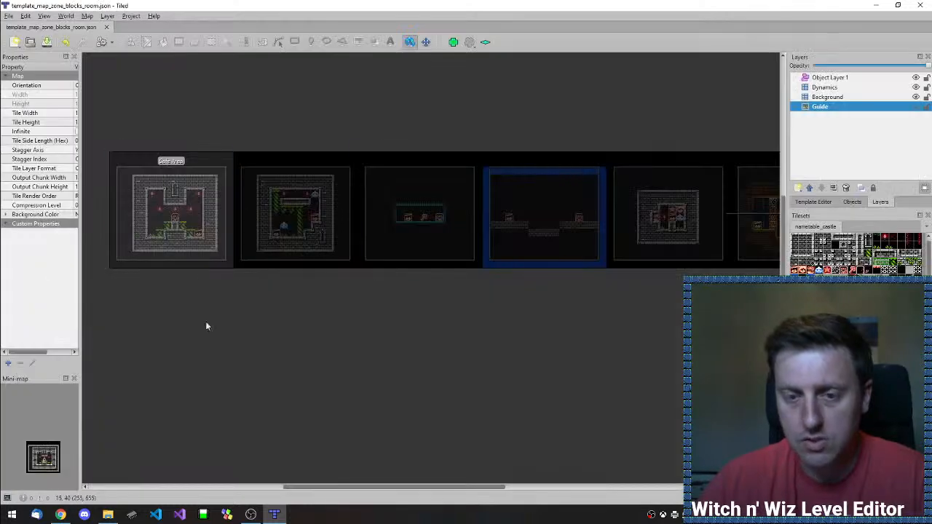
Examine the rooms laid out side by side in the custom world, from the first castle room to the far end
{"action": "middle_click_drag", "start_coordinate": [349, 356], "coordinate": [425, 360]}
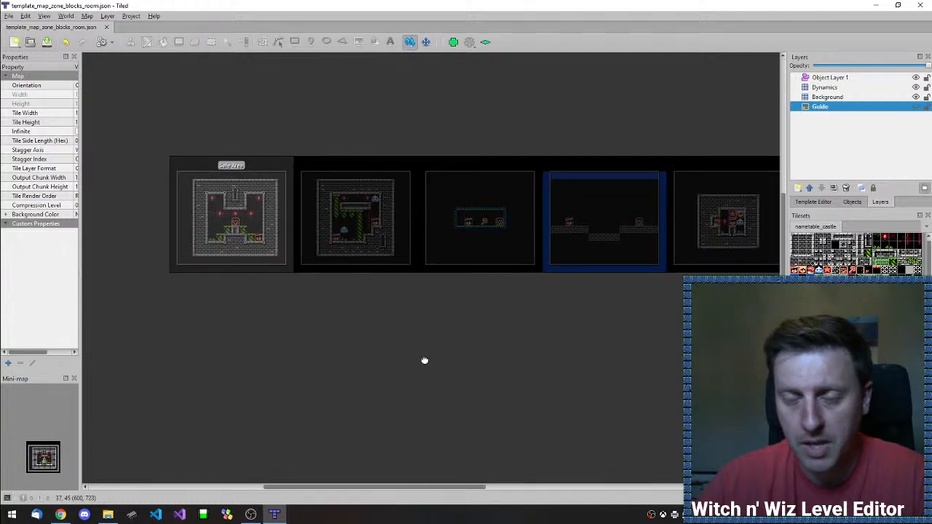
{"action": "middle_click_drag", "start_coordinate": [726, 249], "coordinate": [460, 297]}
{"action": "left_click_drag", "start_coordinate": [155, 187], "coordinate": [134, 161]}
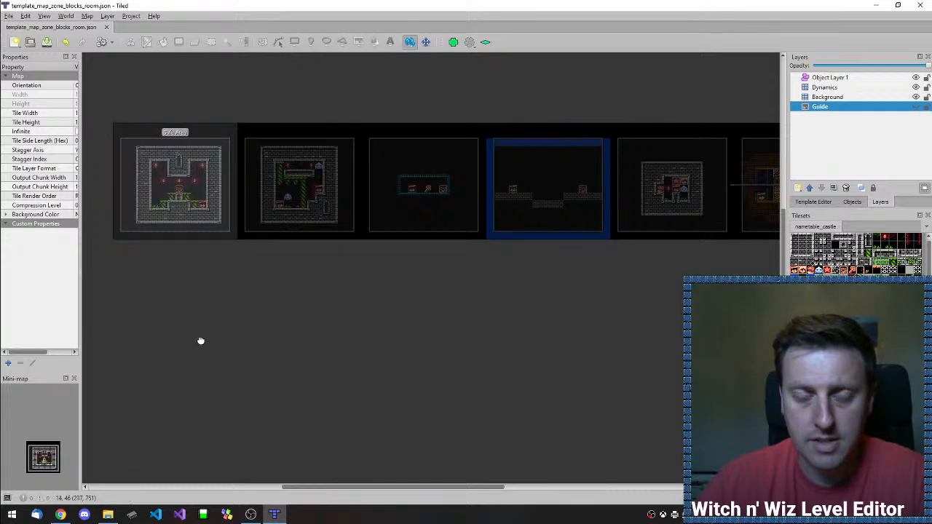
{"action": "middle_click_drag", "start_coordinate": [200, 339], "coordinate": [142, 378]}
{"action": "middle_click_drag", "start_coordinate": [252, 376], "coordinate": [401, 354]}
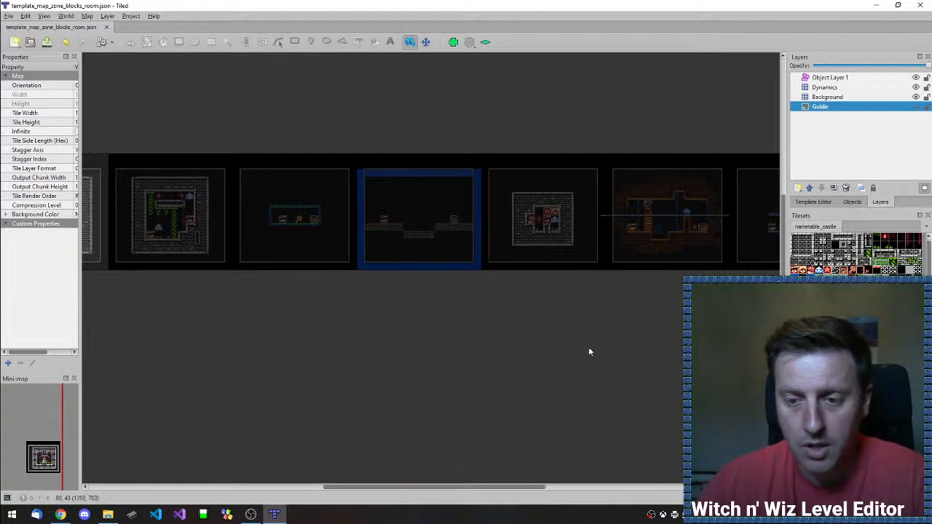
{"action": "middle_click_drag", "start_coordinate": [589, 350], "coordinate": [364, 339]}
{"action": "middle_click_drag", "start_coordinate": [262, 371], "coordinate": [479, 376]}
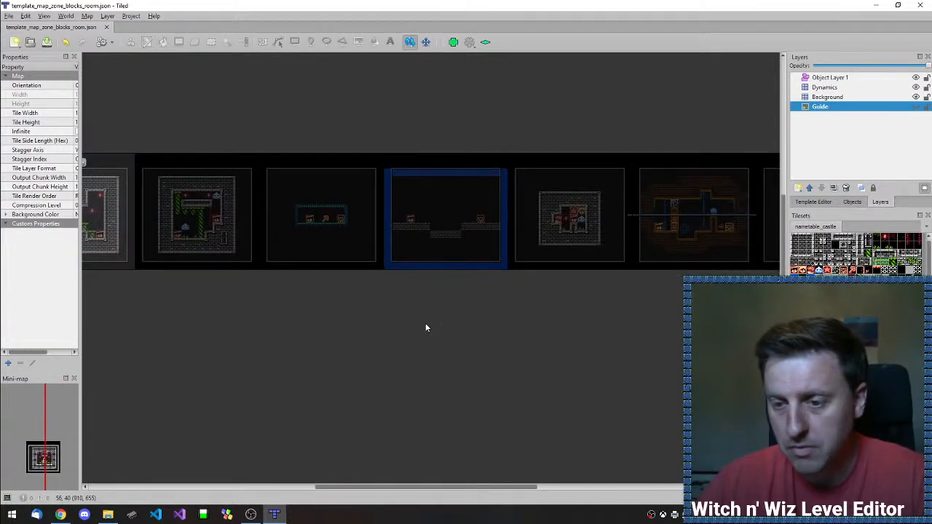
{"action": "middle_click_drag", "start_coordinate": [321, 319], "coordinate": [420, 335]}
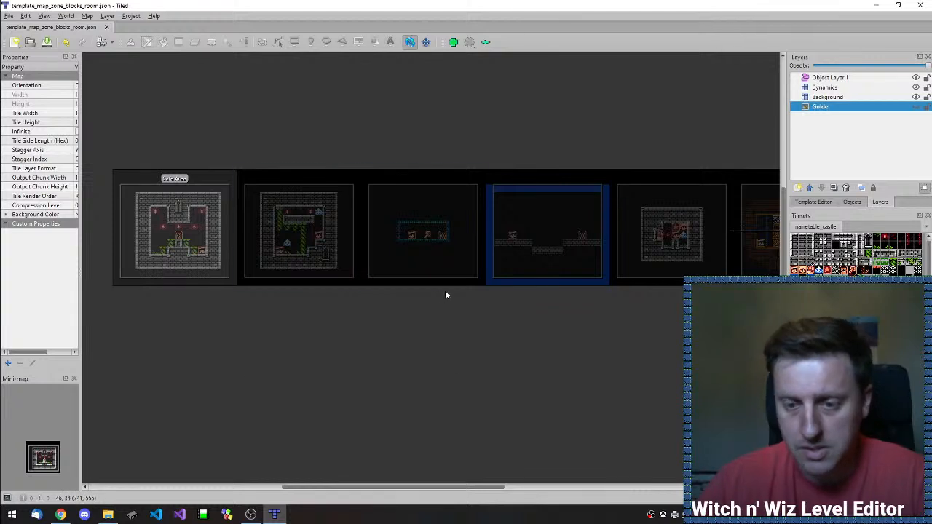
{"action": "middle_click_drag", "start_coordinate": [445, 295], "coordinate": [386, 325]}
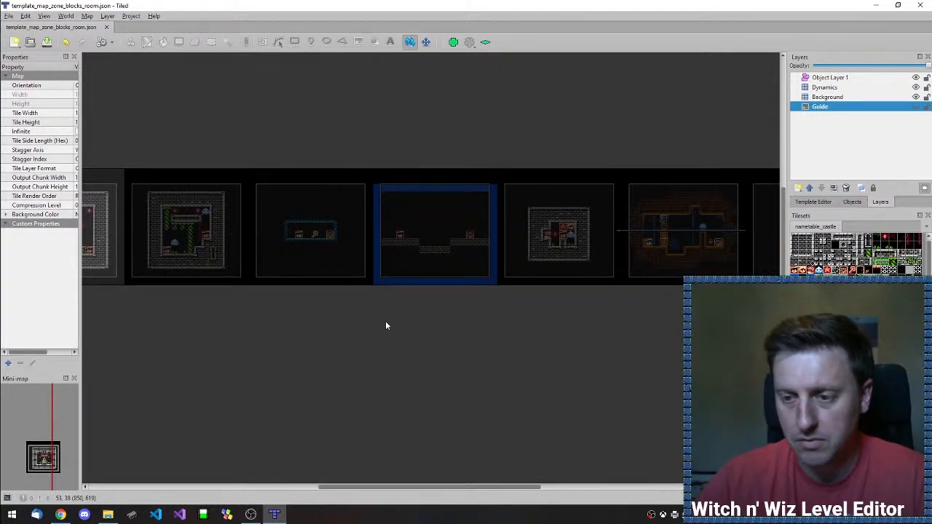
{"action": "middle_click_drag", "start_coordinate": [593, 314], "coordinate": [495, 304]}
{"action": "middle_click_drag", "start_coordinate": [364, 323], "coordinate": [536, 327]}
{"action": "middle_click_drag", "start_coordinate": [319, 329], "coordinate": [158, 346]}
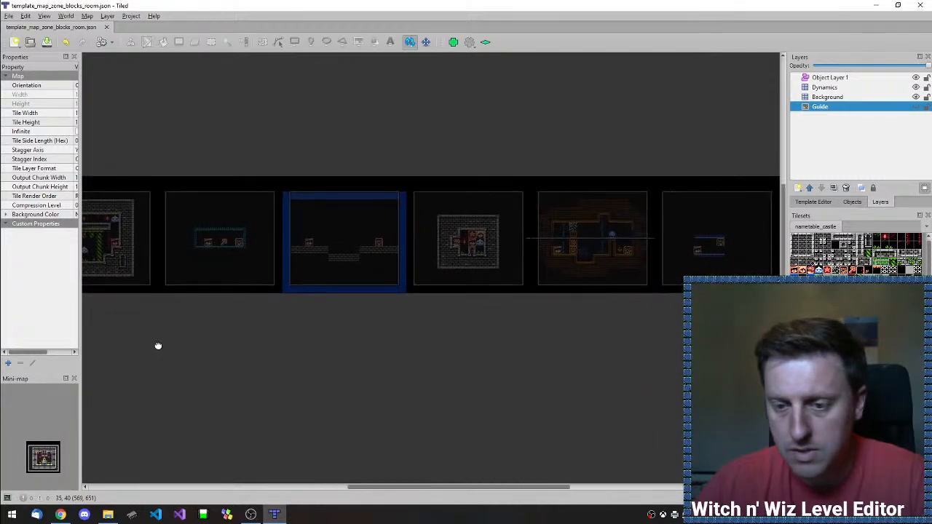
{"action": "middle_click_drag", "start_coordinate": [445, 339], "coordinate": [627, 352]}
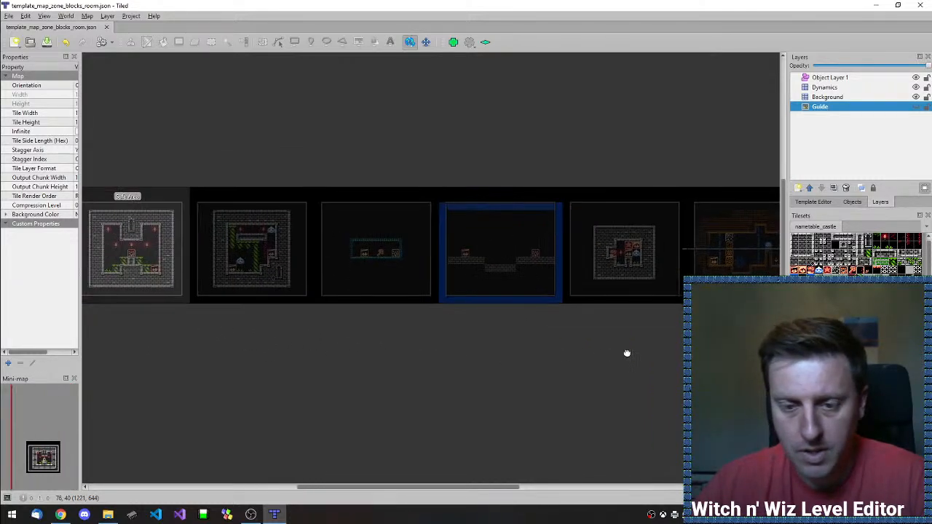
Open the small key room map from the world, and duplicate template_map_zone_key_room.json in File Explorer's MAPS folder
{"action": "double_click", "coordinate": [378, 297]}
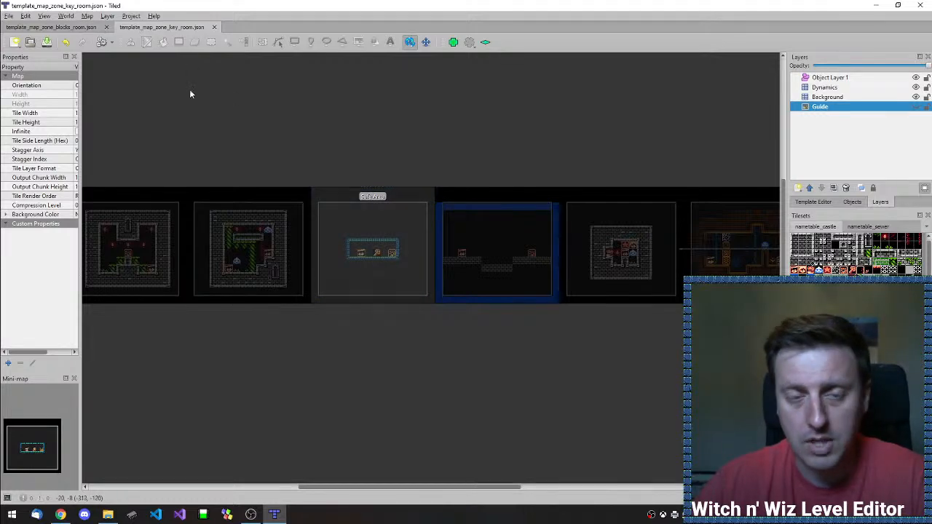
{"action": "key", "text": "alt+Tab"}
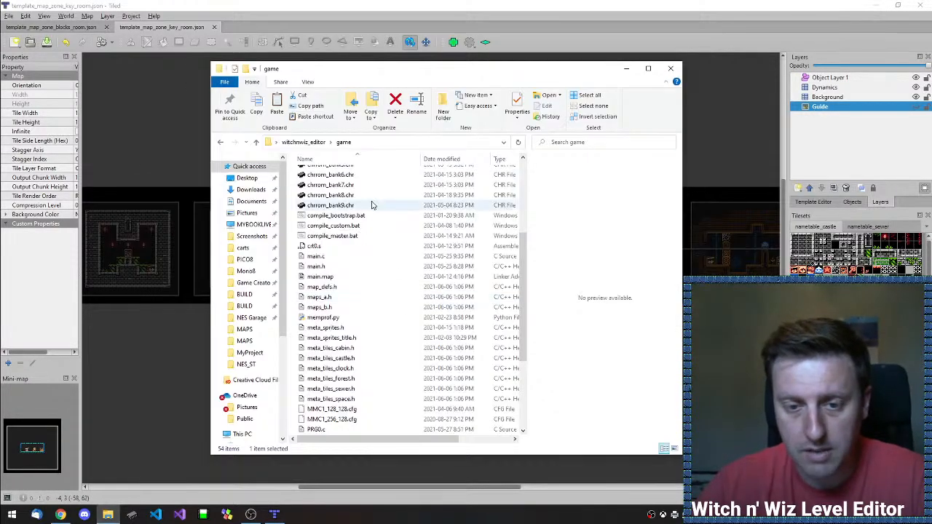
{"action": "scroll", "coordinate": [358, 237], "scroll_direction": "up", "scroll_amount": 1}
{"action": "double_click", "coordinate": [342, 194]}
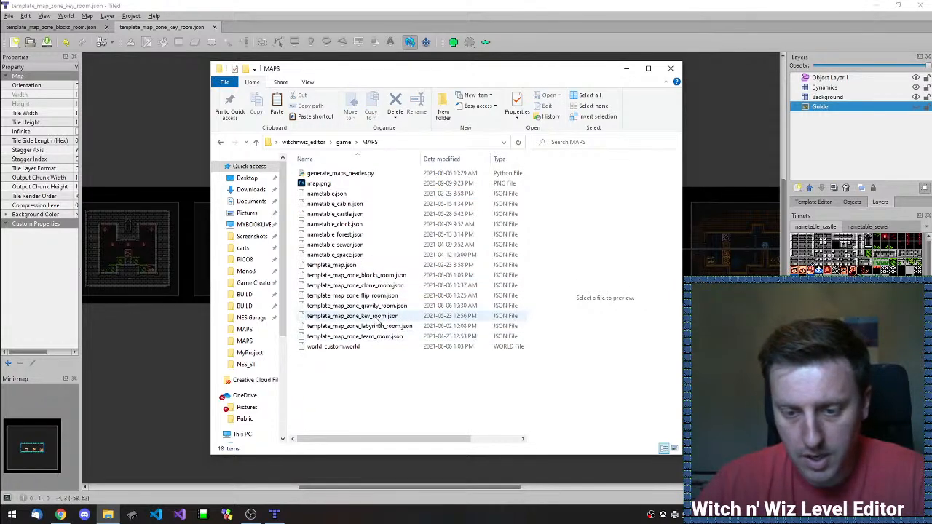
{"action": "left_click", "coordinate": [377, 315]}
{"action": "key", "text": "ctrl+v"}
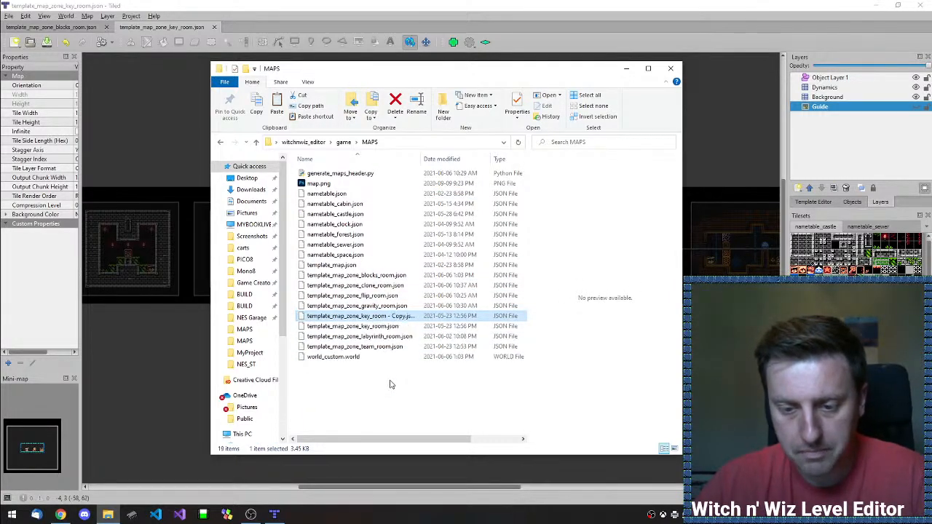
Rename the copied key room file as tutorial_map_zone_key_room.json
{"action": "key", "text": "F2"}
{"action": "left_click", "coordinate": [386, 316]}
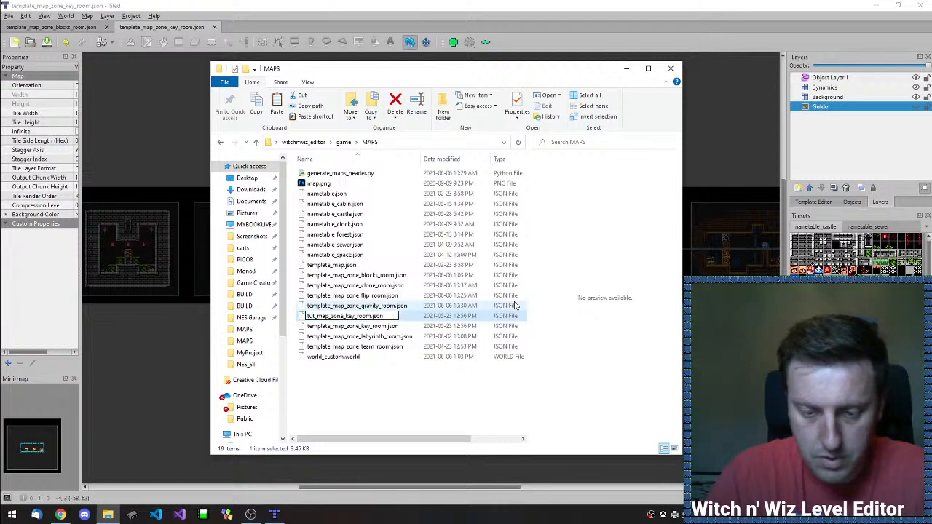
{"action": "key", "text": "Return"}
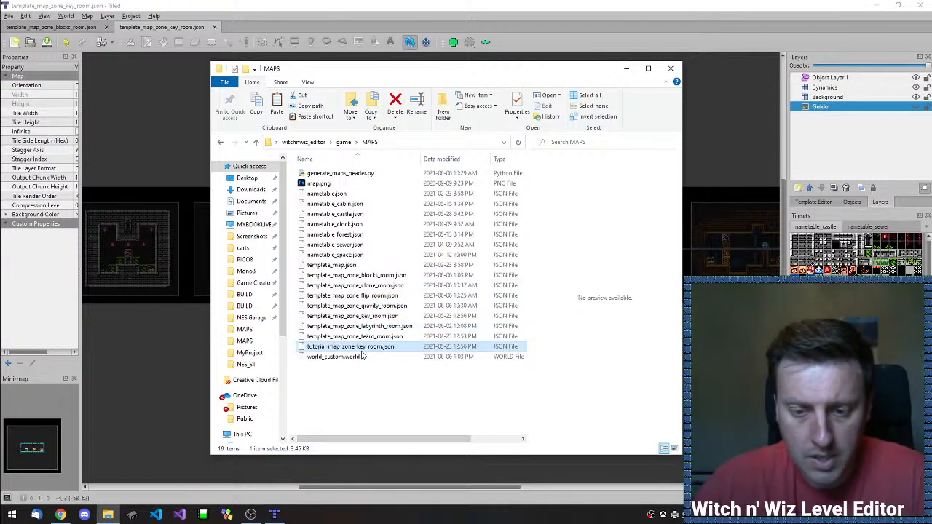
Open tutorial_map_zone_key_room.json in Tiled and add it as a map to the world world_custom.world
{"action": "left_click_drag", "start_coordinate": [355, 347], "coordinate": [159, 348]}
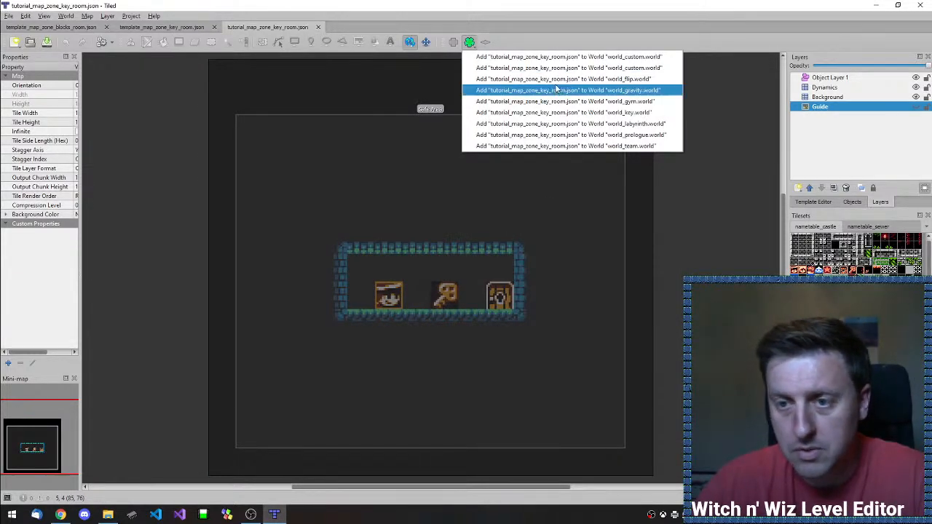
{"action": "left_click", "coordinate": [481, 3]}
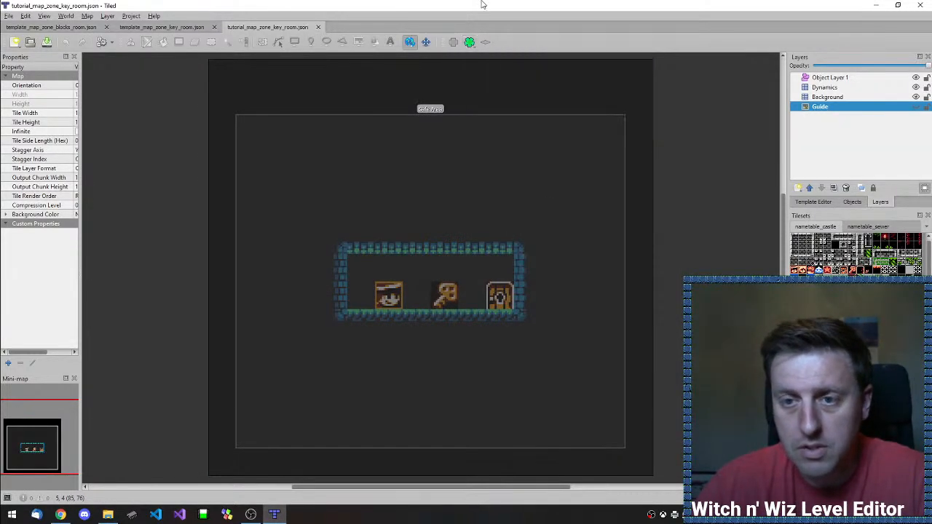
{"action": "left_click", "coordinate": [184, 28]}
{"action": "right_click", "coordinate": [380, 369]}
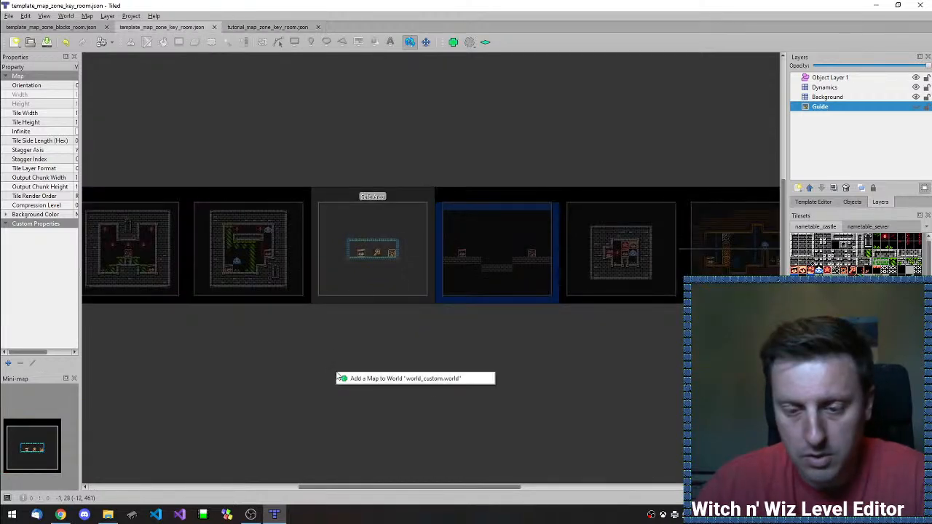
{"action": "left_click", "coordinate": [378, 379]}
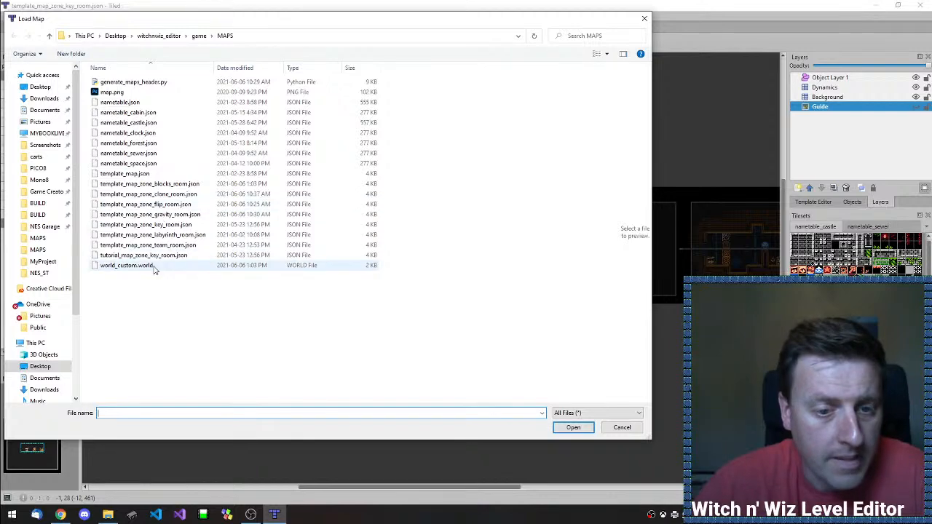
{"action": "left_click", "coordinate": [134, 255]}
{"action": "left_click", "coordinate": [572, 428]}
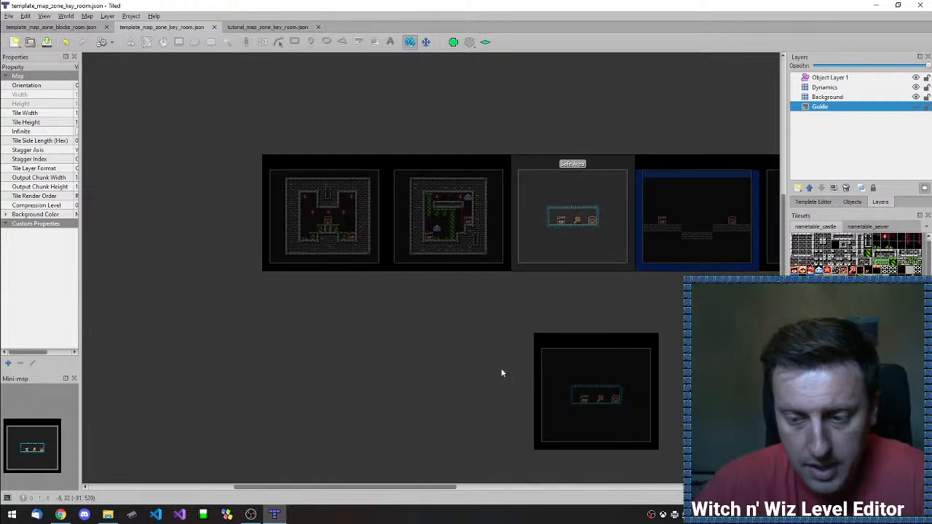
Move the added tutorial key room directly before the first castle room in the world and make it the active map
{"action": "left_click_drag", "start_coordinate": [554, 389], "coordinate": [169, 227]}
{"action": "middle_click_drag", "start_coordinate": [185, 347], "coordinate": [395, 287]}
{"action": "scroll", "coordinate": [441, 247], "scroll_direction": "up", "scroll_amount": 5, "text": "ctrl"}
{"action": "scroll", "coordinate": [427, 287], "scroll_direction": "down", "scroll_amount": 1, "text": "ctrl"}
{"action": "left_click", "coordinate": [403, 331]}
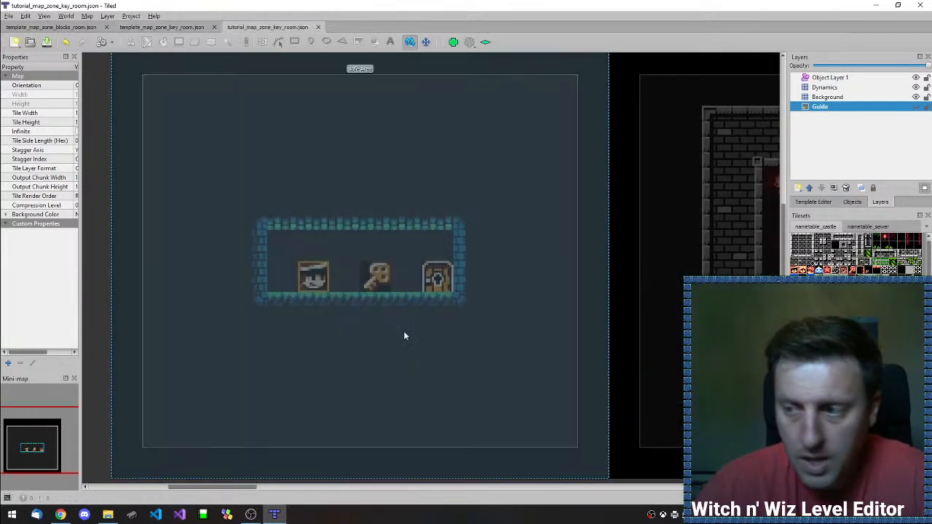
Select the Background layer of the tutorial key room map and toggle its visibility off and on again
{"action": "left_click", "coordinate": [827, 97]}
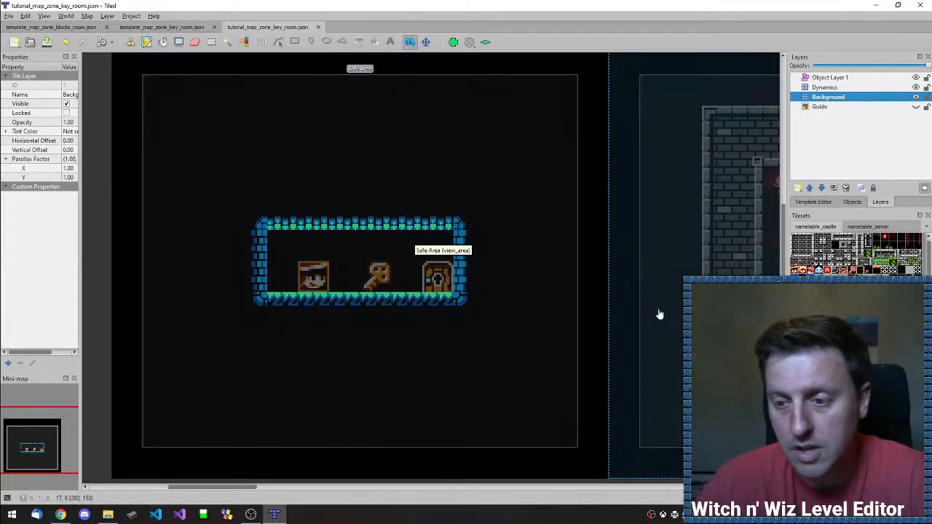
{"action": "key", "text": "ctrl+h"}
{"action": "key", "text": "ctrl+h"}
Examine the order of the neighbouring rooms in the world, starting from the castle blocks room and returning to the row's beginning
{"action": "left_click", "coordinate": [629, 107]}
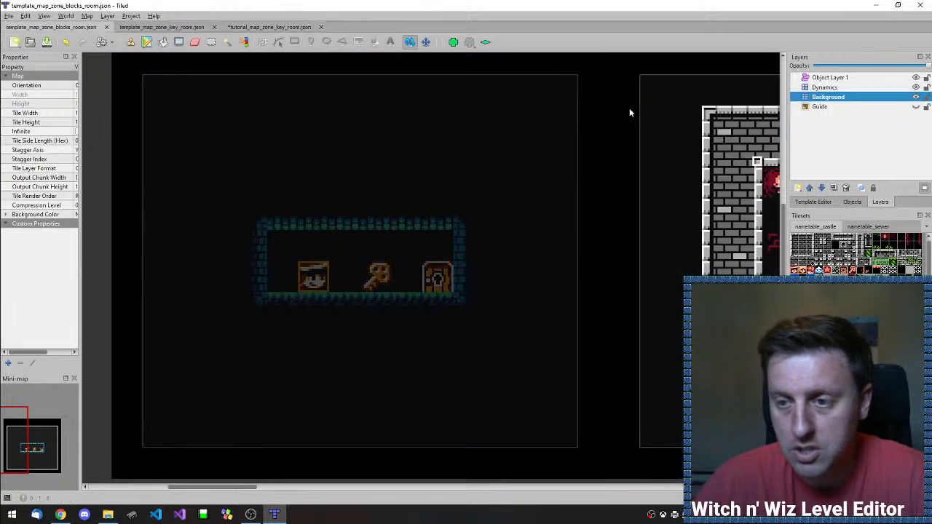
{"action": "middle_click_drag", "start_coordinate": [679, 246], "coordinate": [131, 283]}
{"action": "middle_click_drag", "start_coordinate": [761, 305], "coordinate": [189, 223]}
{"action": "middle_click_drag", "start_coordinate": [532, 245], "coordinate": [100, 252]}
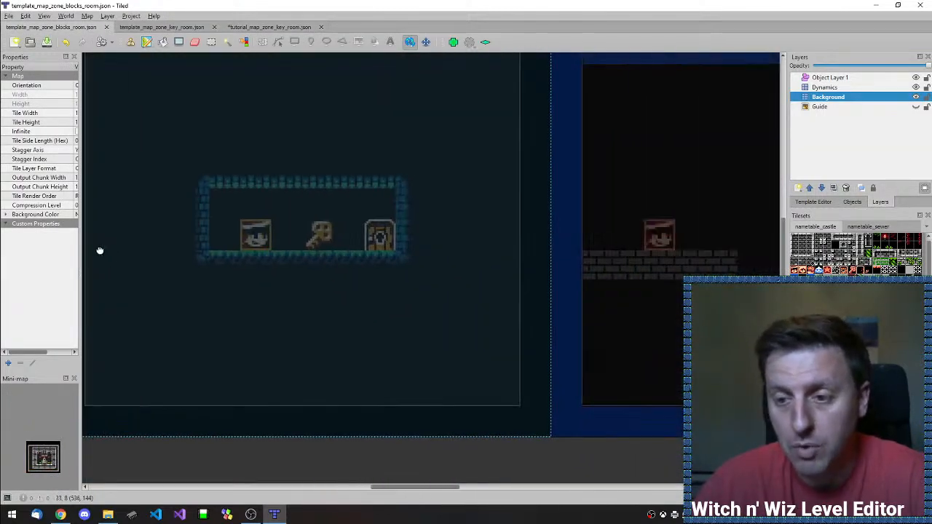
{"action": "middle_click_drag", "start_coordinate": [441, 289], "coordinate": [187, 273]}
{"action": "middle_click_drag", "start_coordinate": [743, 241], "coordinate": [432, 239]}
{"action": "scroll", "coordinate": [431, 239], "scroll_direction": "down", "scroll_amount": 3, "text": "ctrl"}
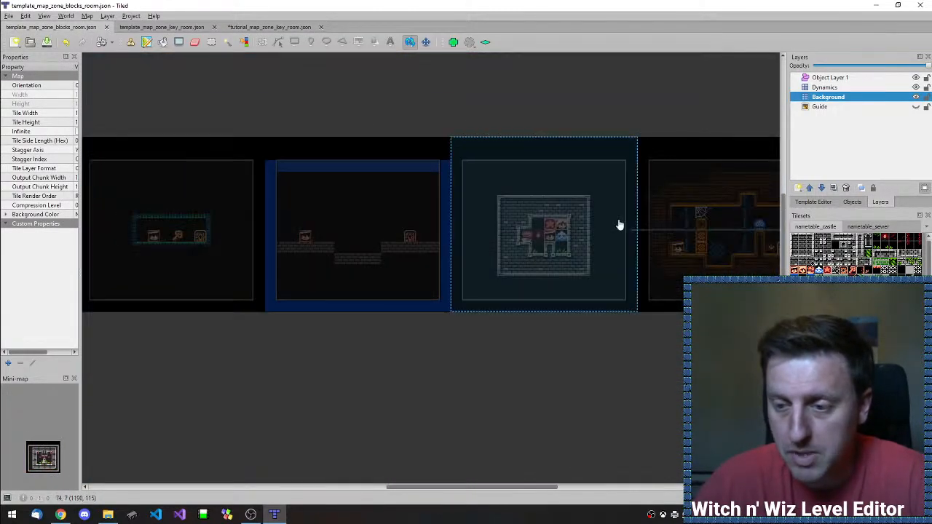
{"action": "middle_click_drag", "start_coordinate": [679, 221], "coordinate": [442, 258]}
{"action": "middle_click_drag", "start_coordinate": [600, 284], "coordinate": [830, 242]}
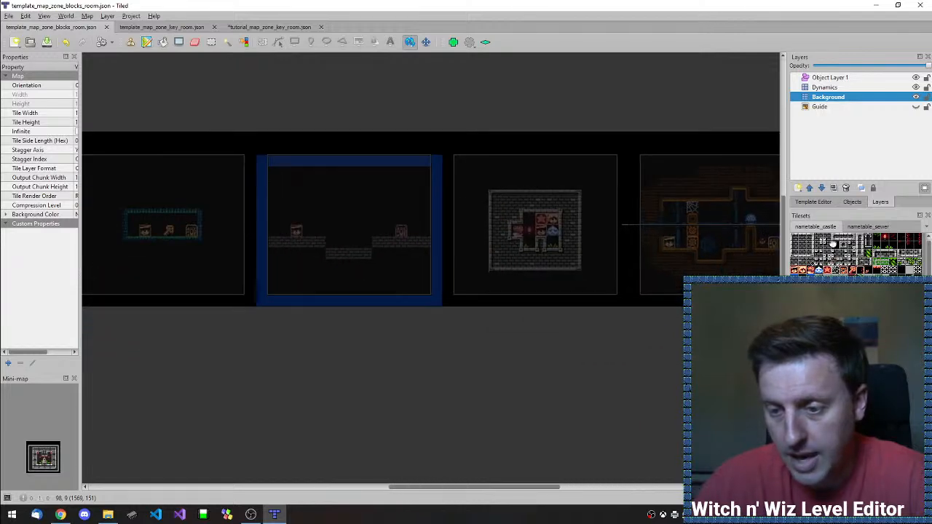
{"action": "middle_click_drag", "start_coordinate": [241, 267], "coordinate": [649, 292]}
{"action": "middle_click_drag", "start_coordinate": [240, 290], "coordinate": [313, 293]}
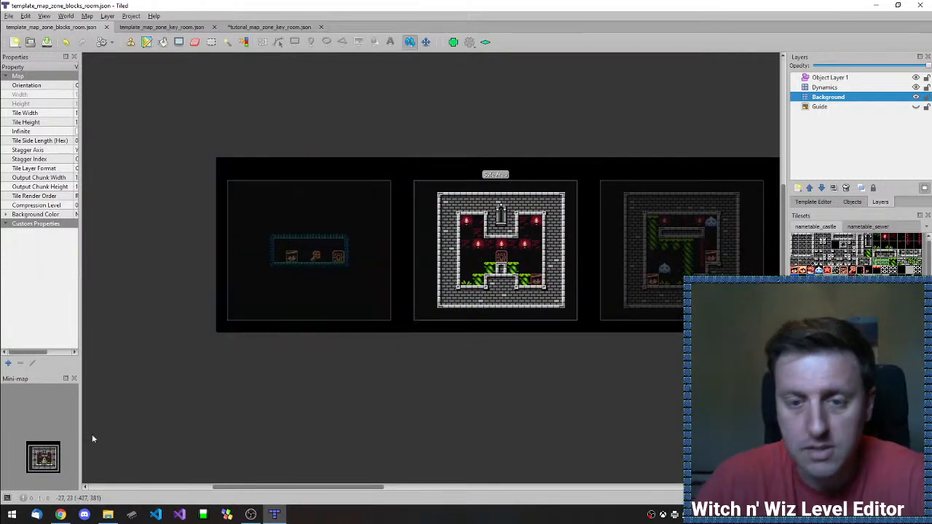
Make the tutorial key room the active map and pick up a tile from its ceiling with the Stamp Brush
{"action": "left_click", "coordinate": [267, 271]}
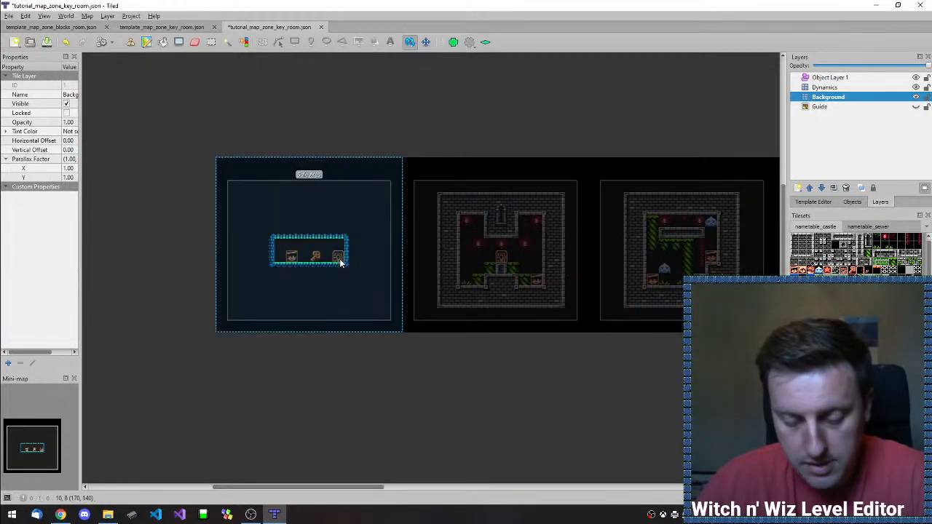
{"action": "key", "text": "b"}
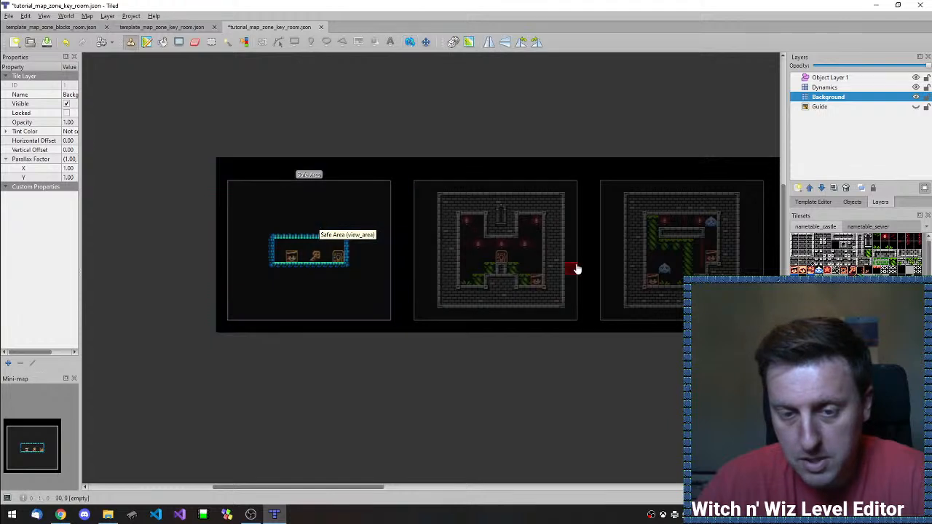
{"action": "right_click", "coordinate": [300, 240]}
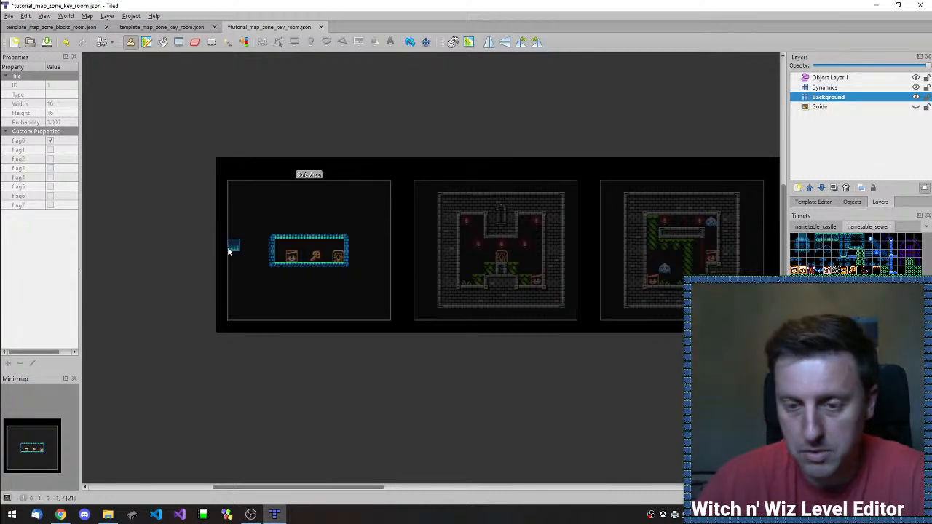
Compare the nametable_castle tileset with nametable_sewer, ending on nametable_sewer with the Background layer selected
{"action": "left_click", "coordinate": [810, 227]}
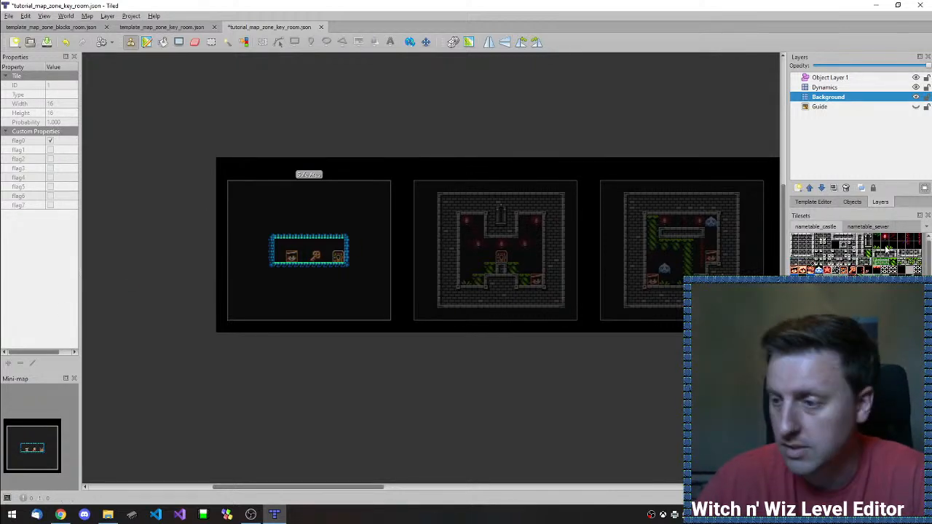
{"action": "left_click", "coordinate": [868, 226]}
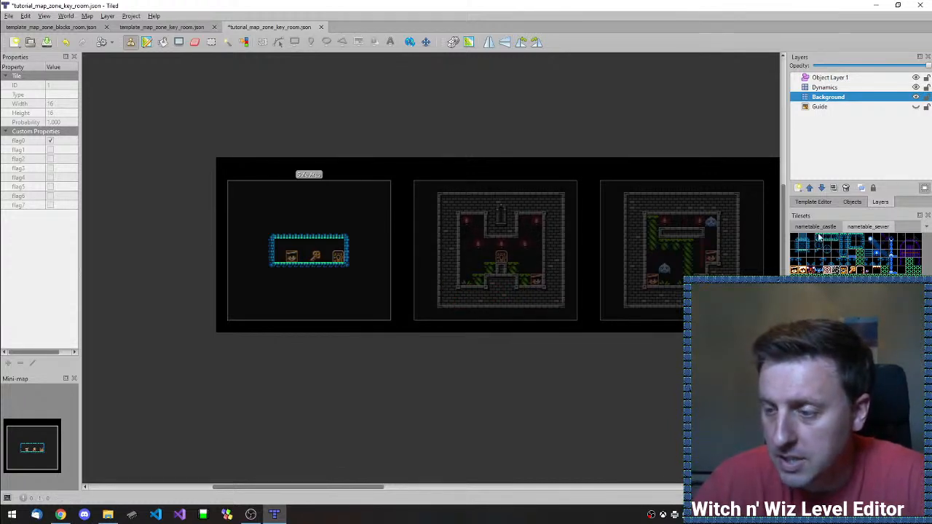
{"action": "left_click", "coordinate": [828, 99]}
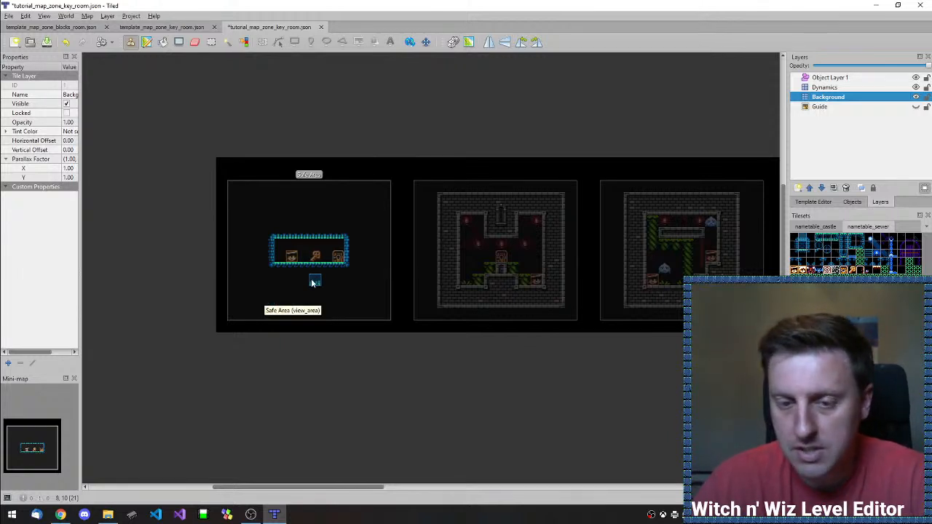
On the Dynamics layer, place a red flying enemy directly above the key and a blue bat between the player start and the key
{"action": "left_click", "coordinate": [830, 88]}
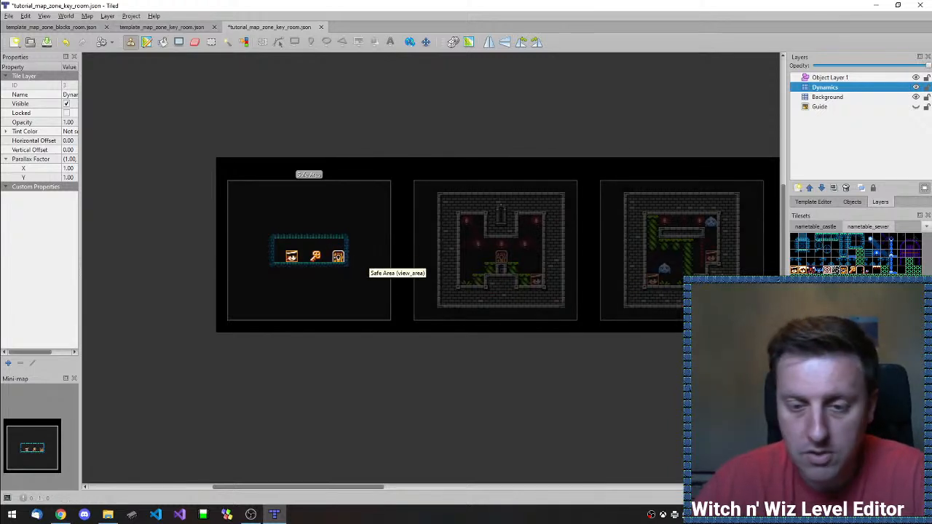
{"action": "left_click", "coordinate": [812, 271]}
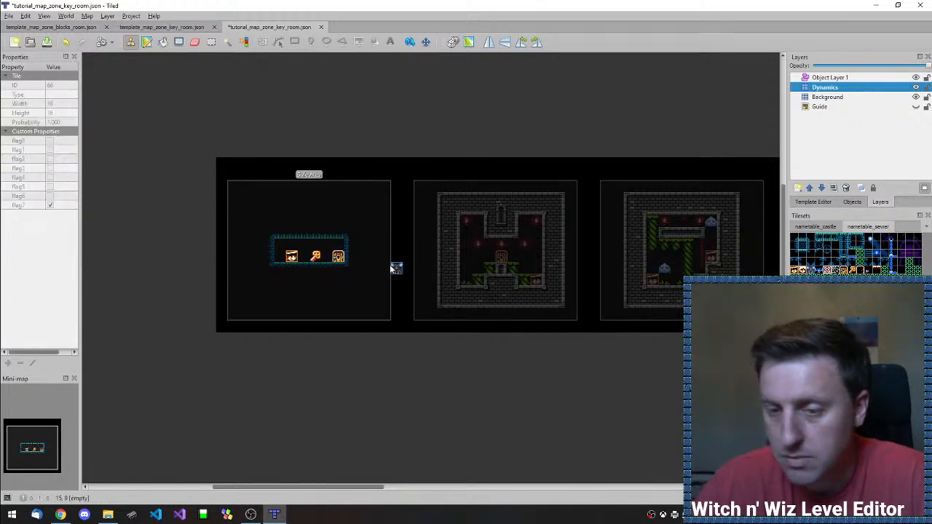
{"action": "left_click", "coordinate": [316, 246]}
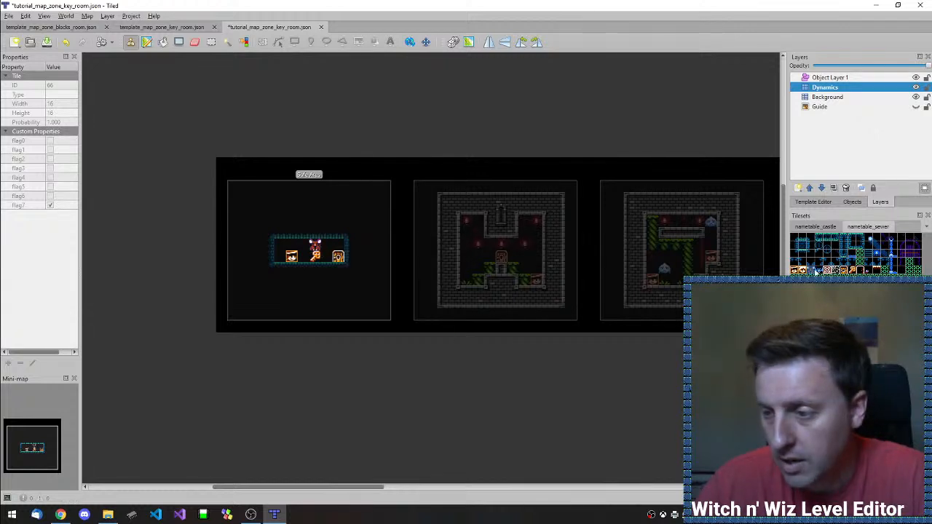
{"action": "left_click", "coordinate": [304, 258]}
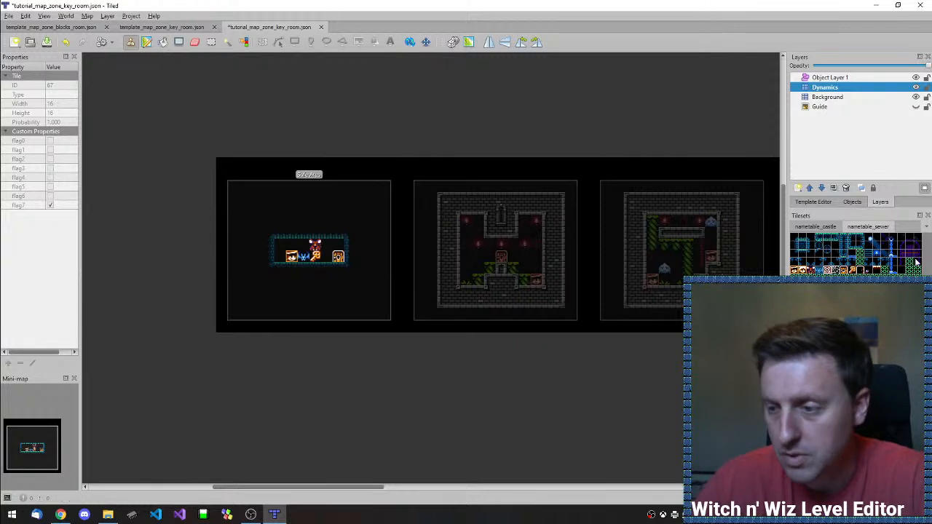
Decorate the Background layer with four round sewer grates, one on each side outside the walled room, and save the map
{"action": "left_click", "coordinate": [830, 97]}
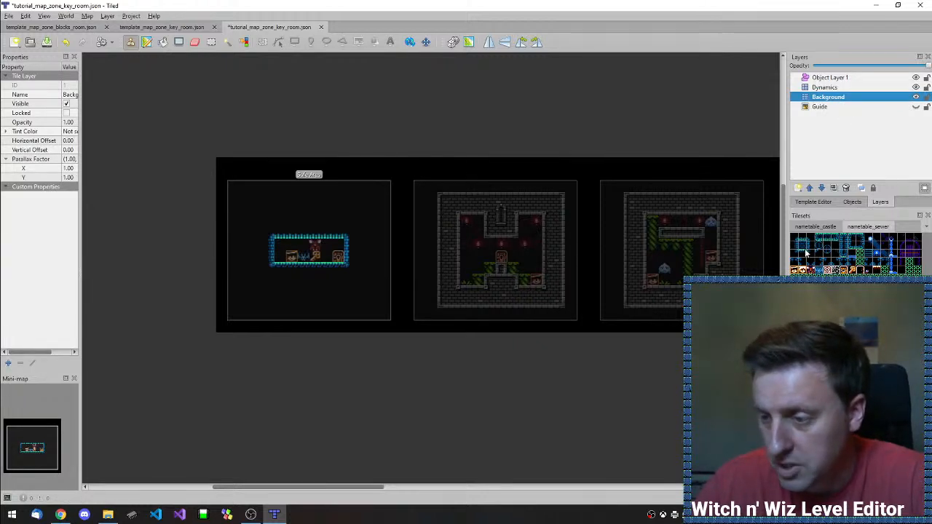
{"action": "left_click", "coordinate": [821, 247]}
{"action": "left_click", "coordinate": [314, 210]}
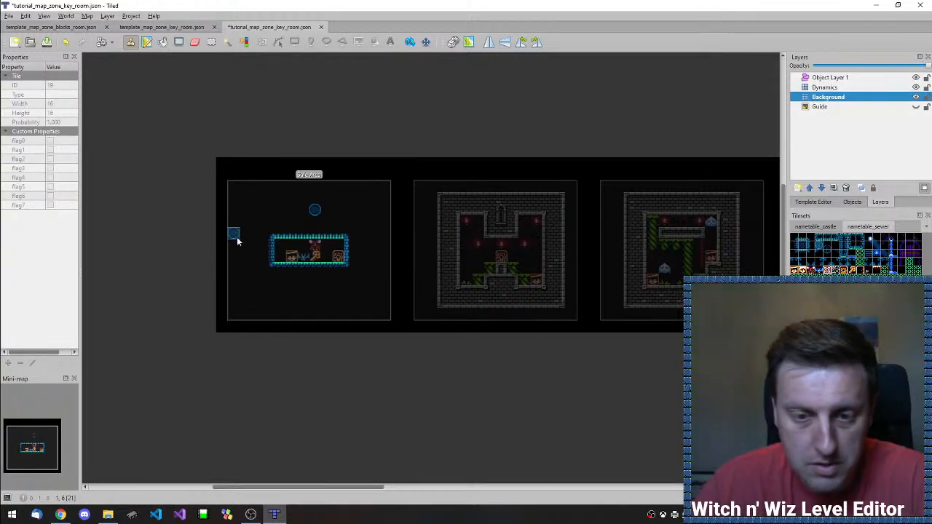
{"action": "left_click", "coordinate": [256, 244]}
{"action": "left_click", "coordinate": [326, 292]}
{"action": "left_click", "coordinate": [384, 256]}
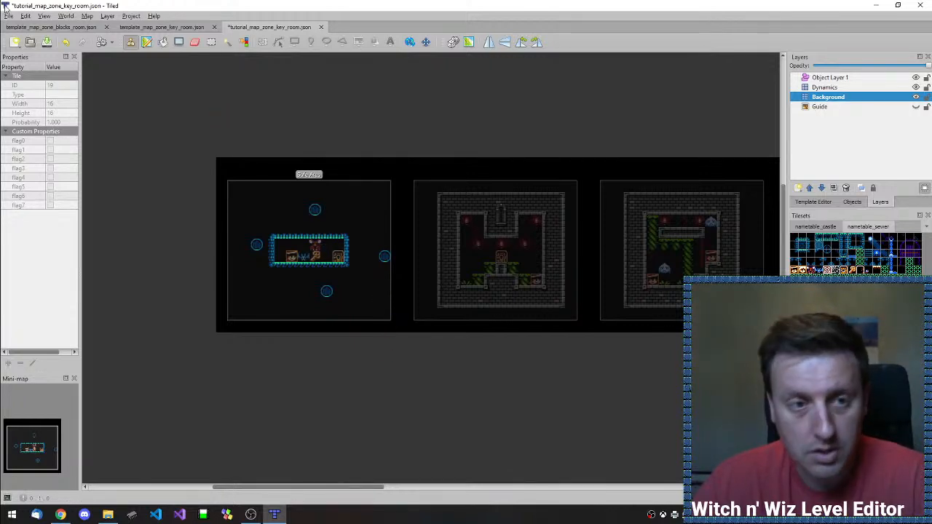
{"action": "key", "text": "ctrl+s"}
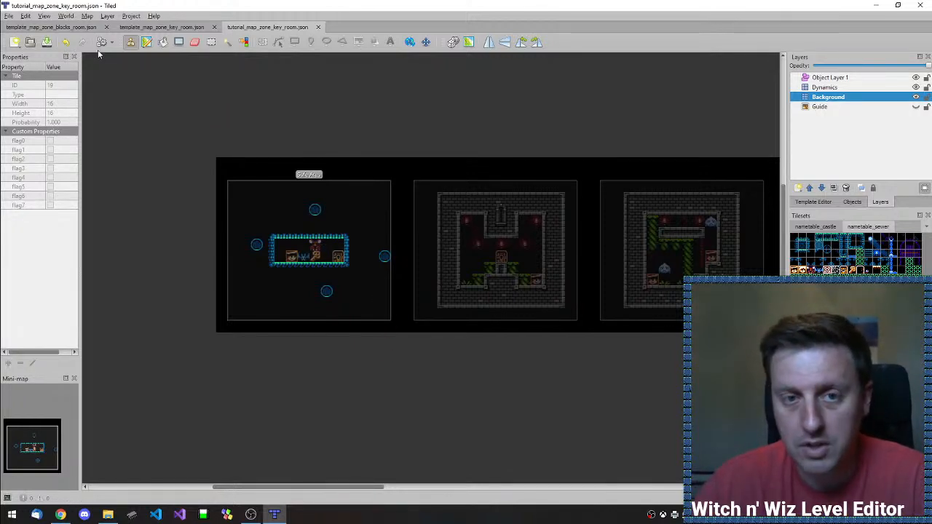
{"action": "left_click", "coordinate": [9, 16]}
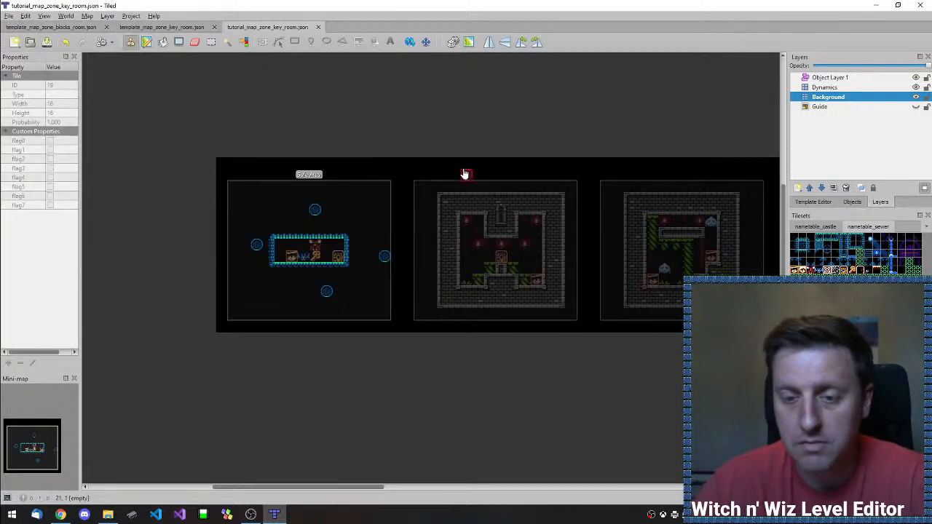
Switch to File Explorer, run compile_custom.bat from the game folder, and start a new game in the Mesen emulator
{"action": "left_click", "coordinate": [108, 515]}
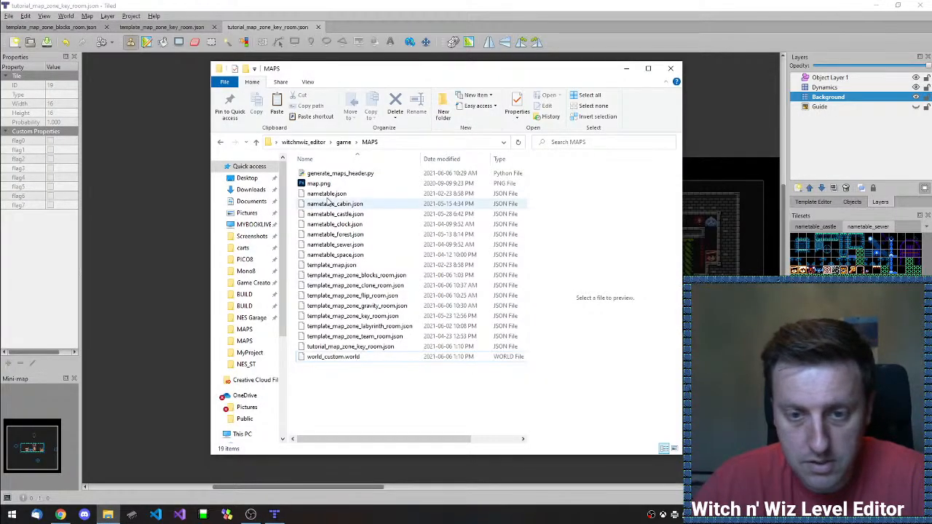
{"action": "left_click", "coordinate": [344, 143]}
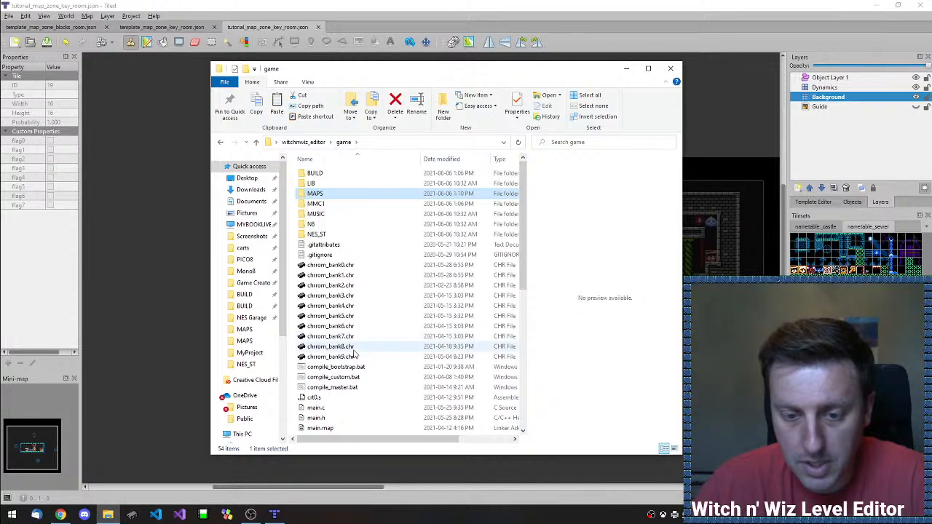
{"action": "double_click", "coordinate": [334, 379]}
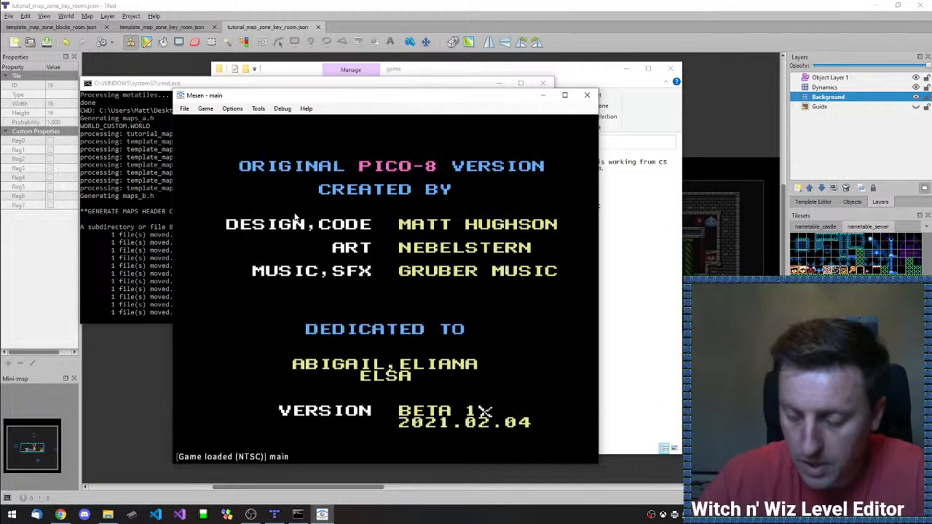
{"action": "key", "text": "Return"}
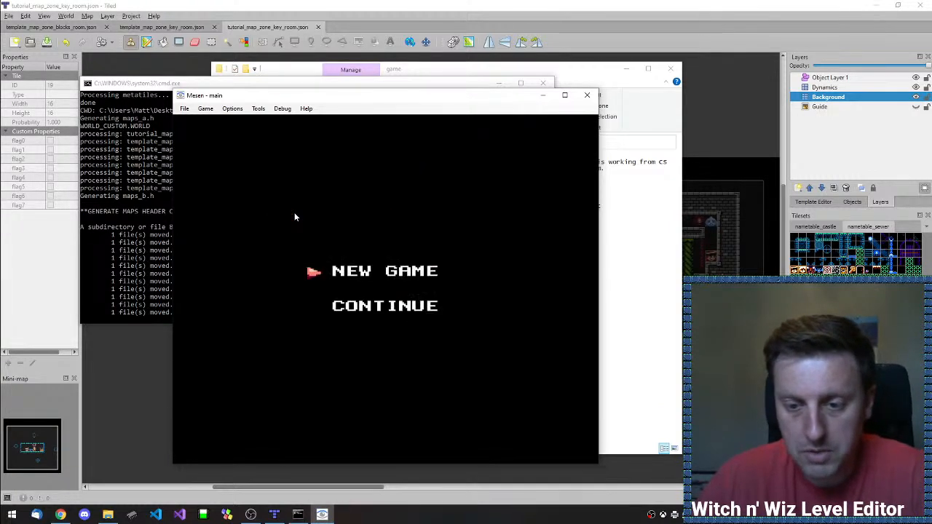
{"action": "key", "text": "Return"}
{"action": "key", "text": "Return"}
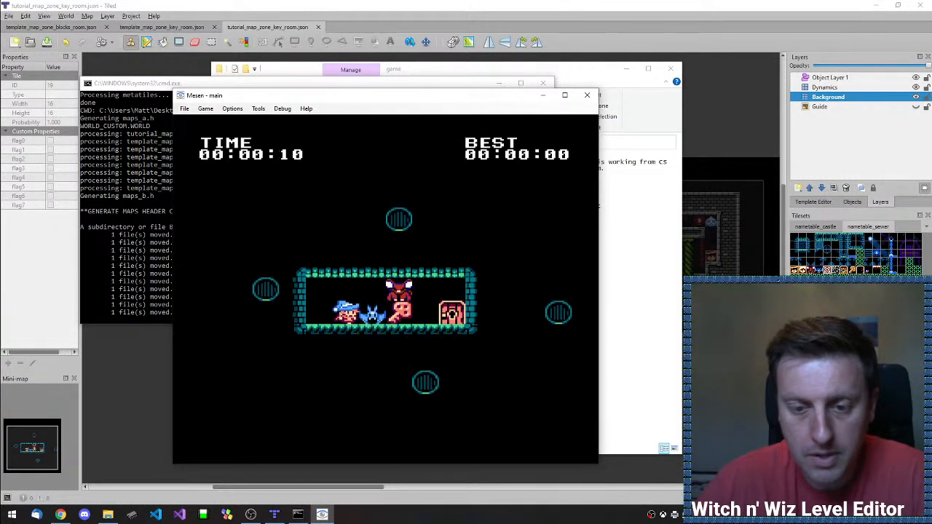
Playtest the key room by clearing the bat and red enemy and pushing the key into the door, and return to Tiled
{"action": "key", "text": "Right"}
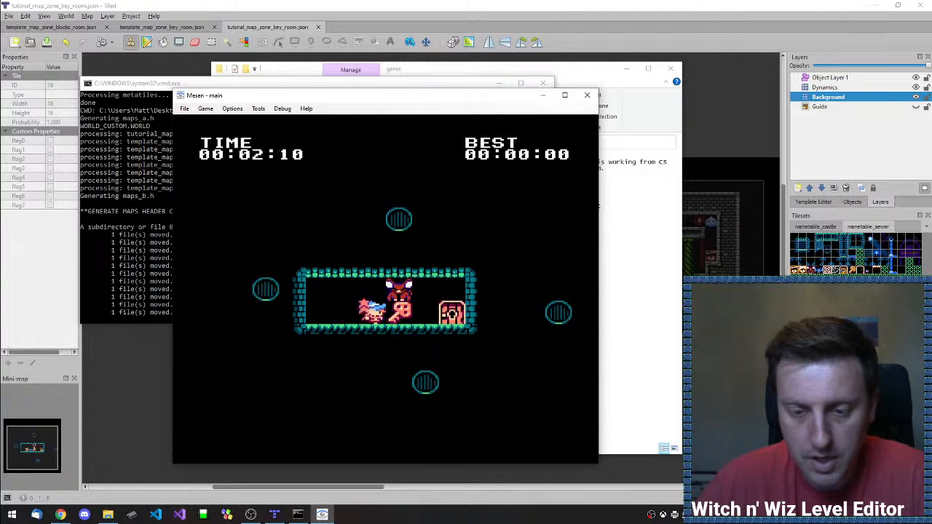
{"action": "key", "text": "Left"}
{"action": "key", "text": "Right"}
{"action": "key", "text": "Right"}
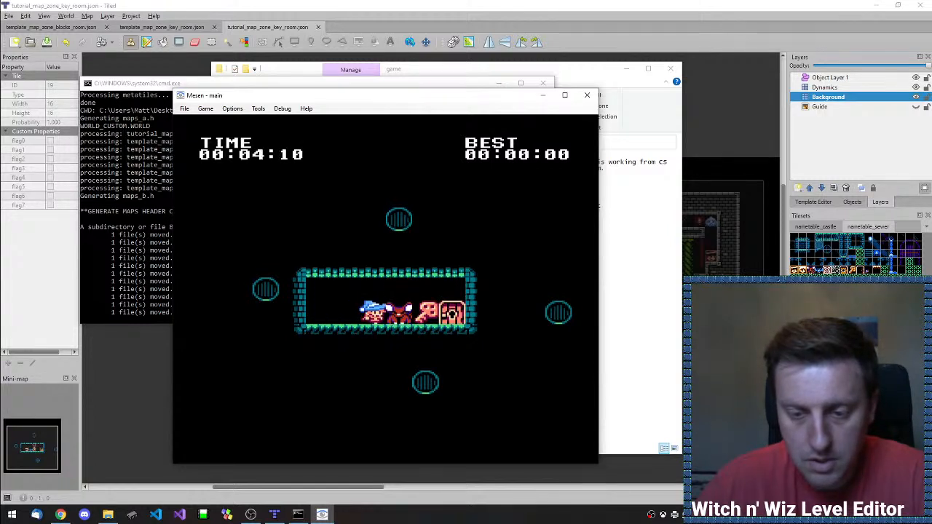
{"action": "key", "text": "Right"}
{"action": "key", "text": "Right"}
{"action": "key", "text": "Right"}
{"action": "key", "text": "Right"}
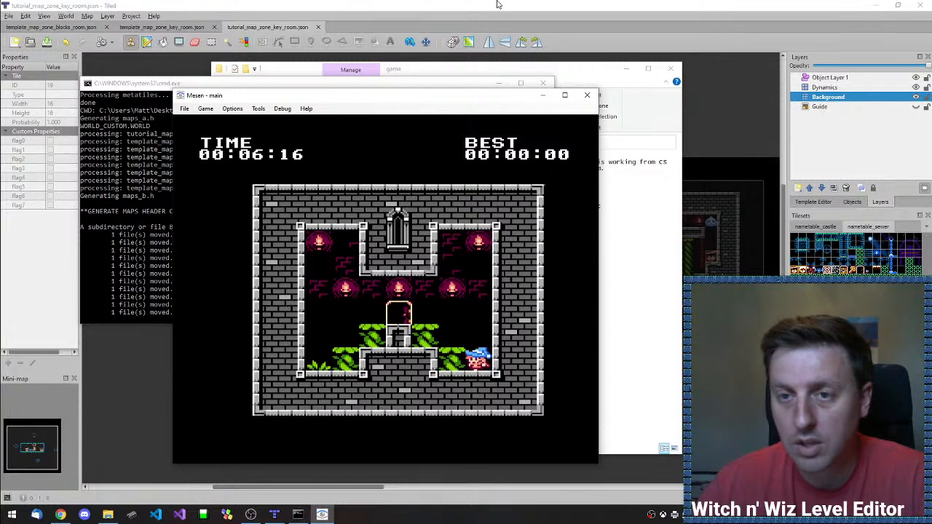
{"action": "left_click", "coordinate": [431, 4]}
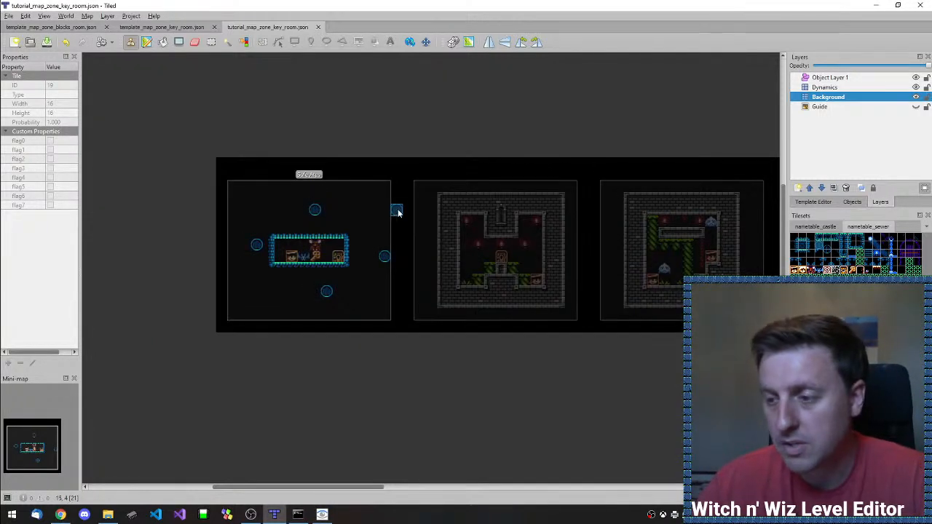